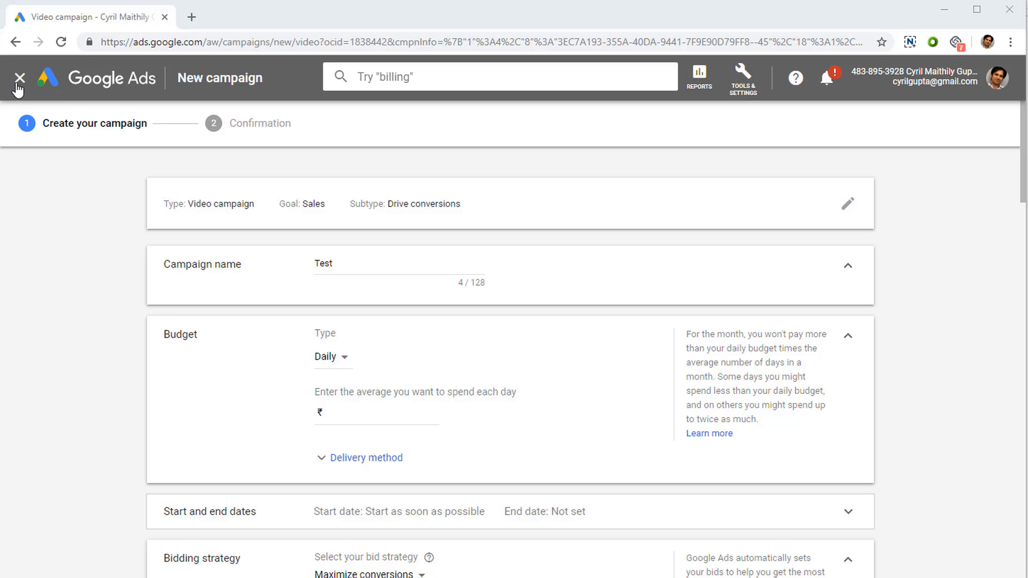
Close the unfinished 'Test' video campaign draft page
click(19, 78)
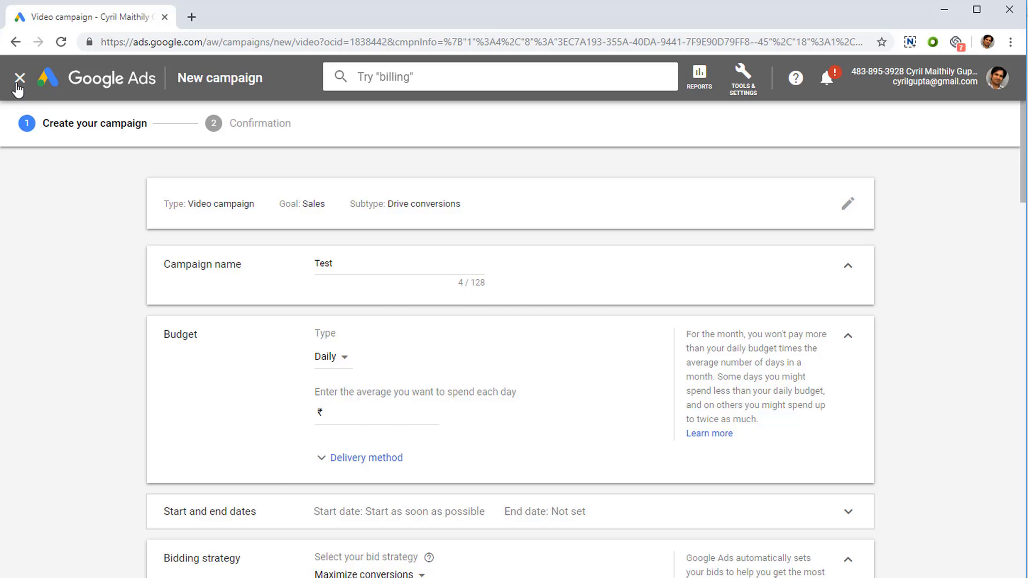
Leave the Test draft and start a new campaign from All campaigns
click(662, 371)
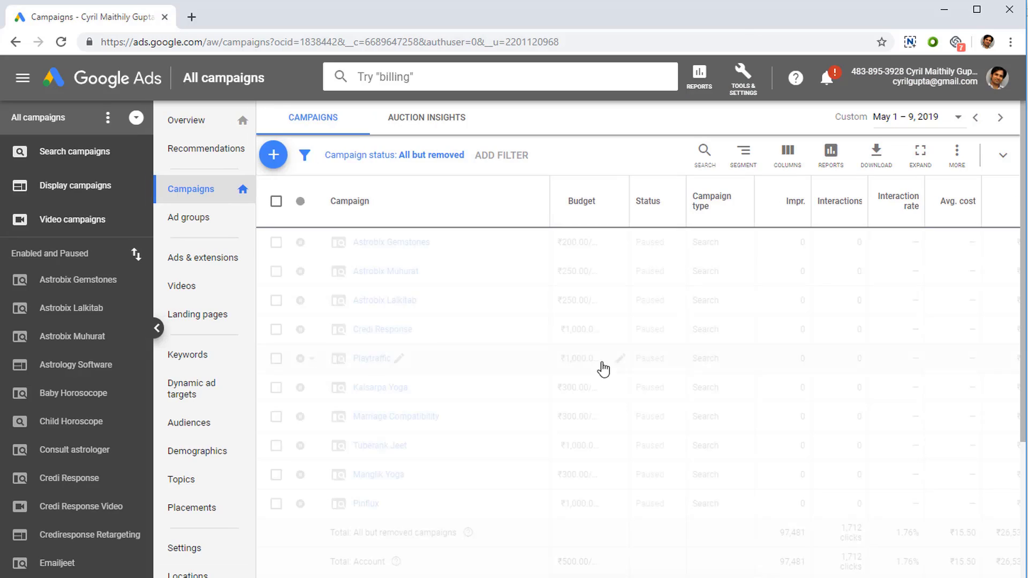
click(279, 160)
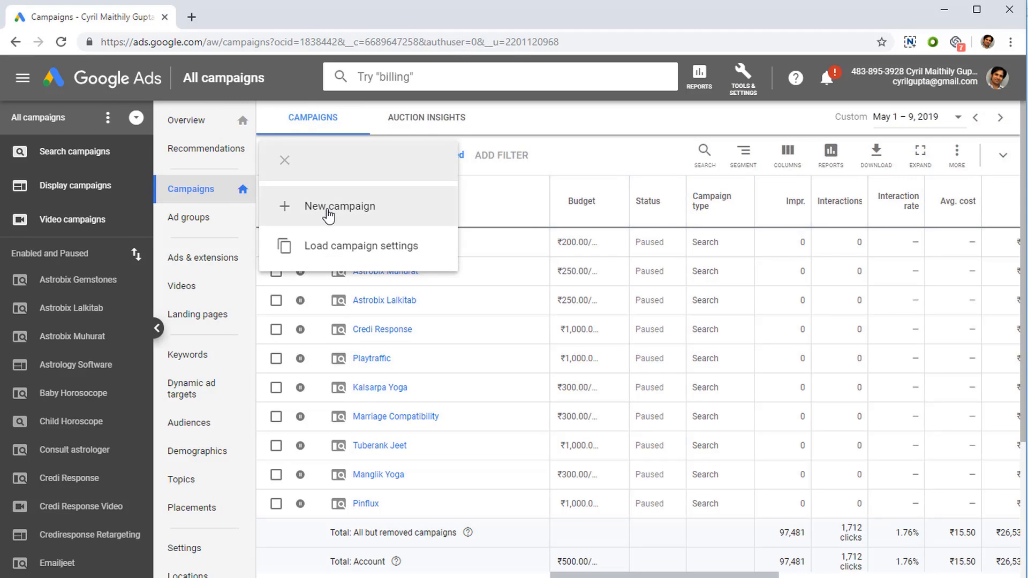
click(328, 148)
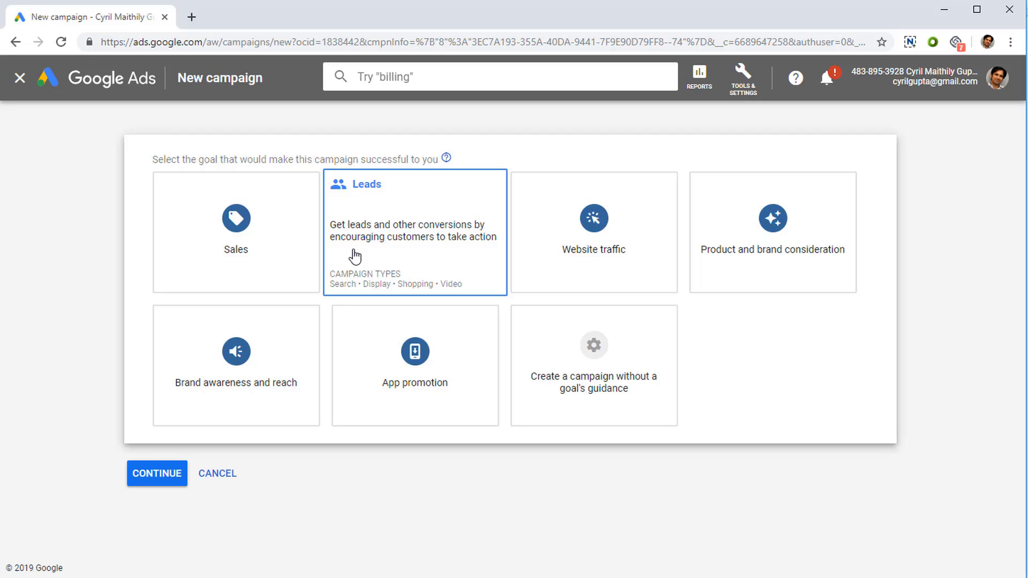
Pick the Website traffic card as the new campaign's goal
mouse_move(262, 263)
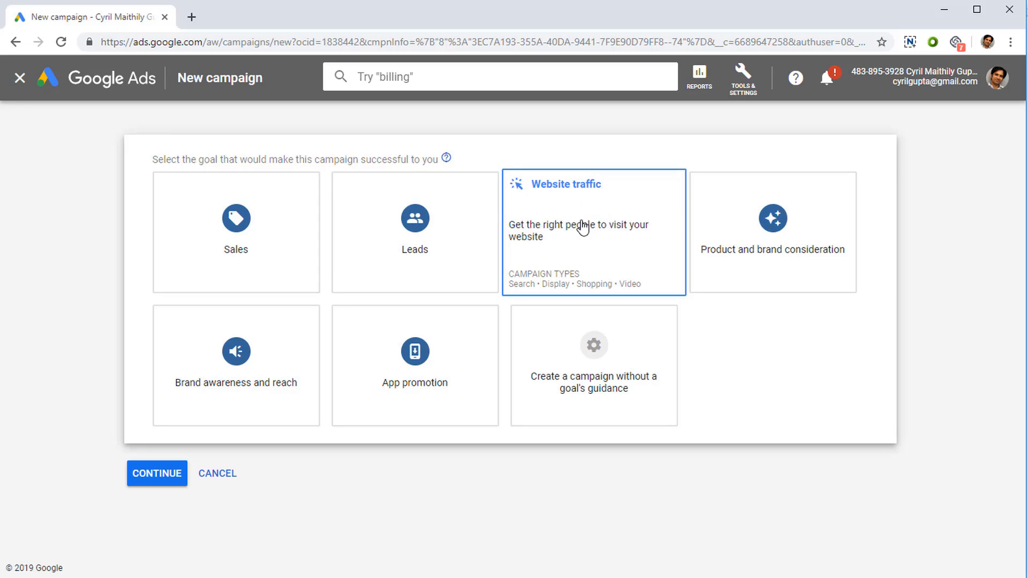
click(560, 240)
Select Video as the campaign type
scroll(475, 280, down, 2)
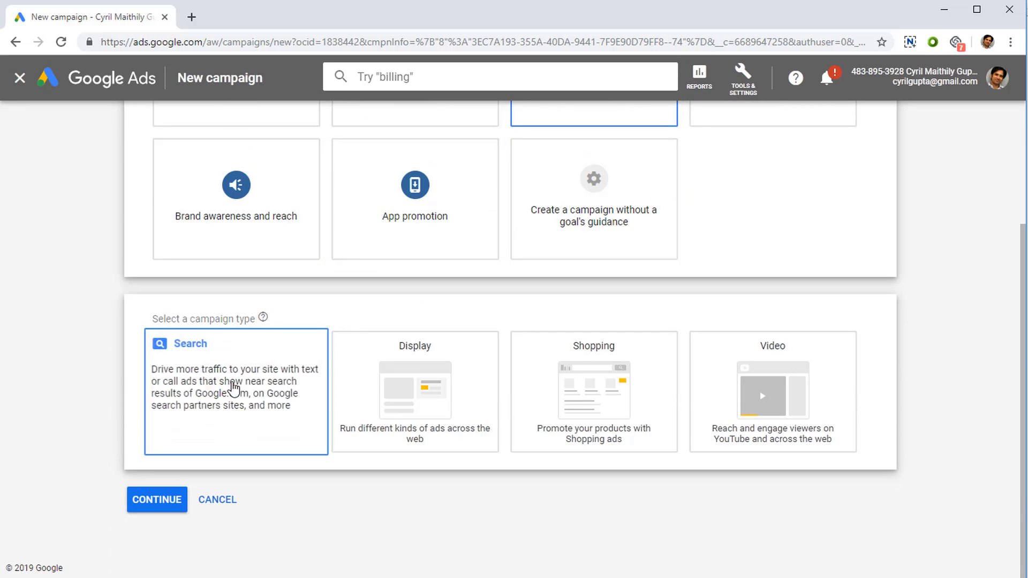
click(692, 432)
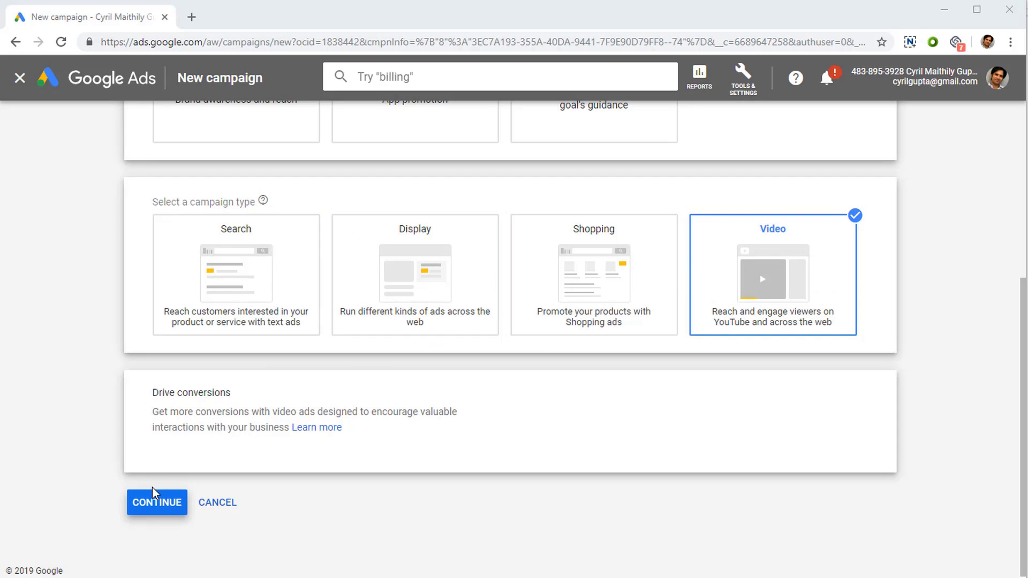
scroll(234, 531, up, 1)
drag(203, 464, 213, 498)
click(213, 498)
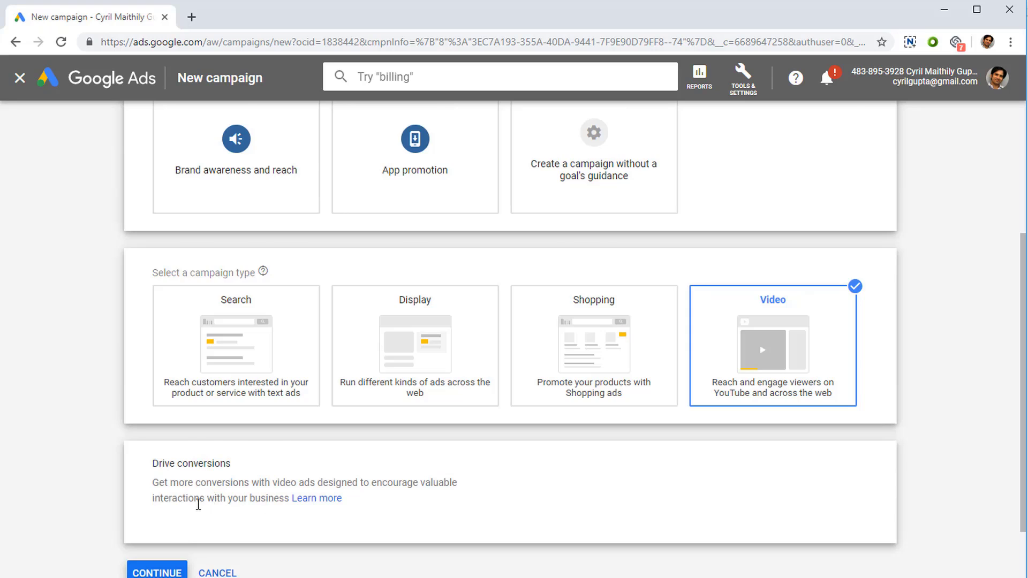
scroll(200, 503, up, 1)
scroll(201, 504, up, 2)
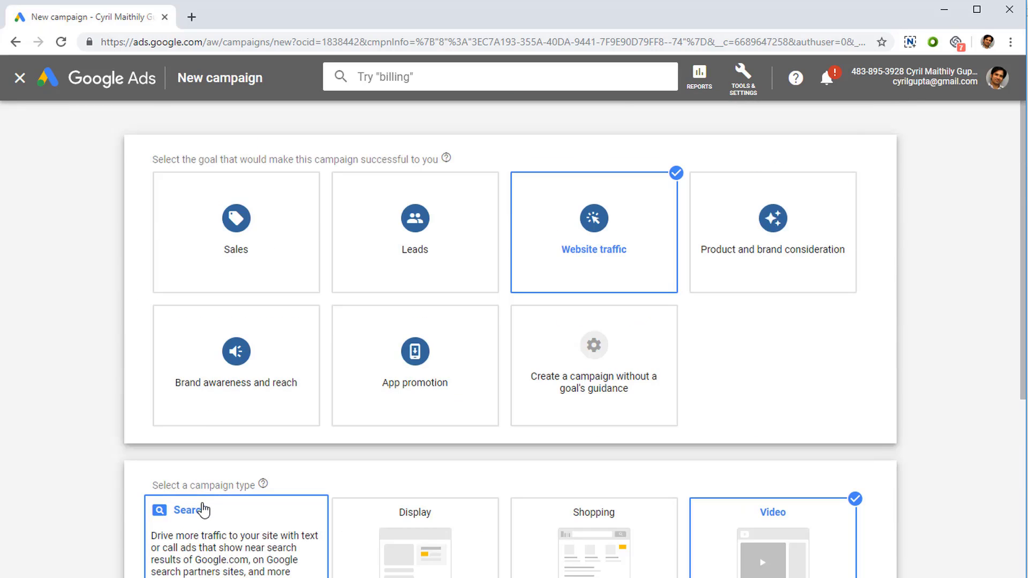
scroll(202, 506, down, 3)
scroll(205, 502, down, 1)
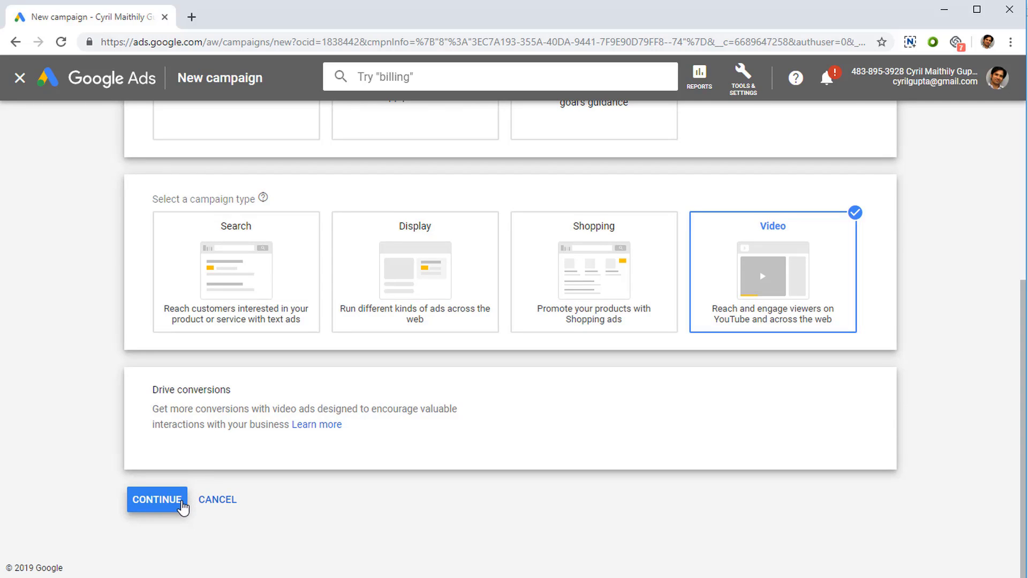
scroll(183, 506, up, 4)
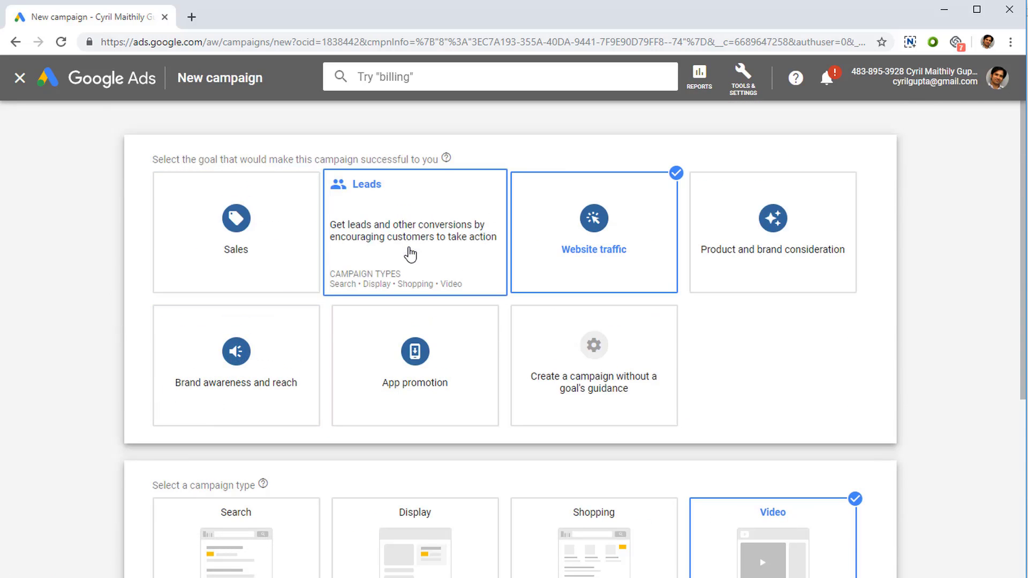
Switch the goal to Leads, reselect Video, and continue to the video campaign settings form
click(411, 255)
scroll(300, 278, down, 2)
scroll(225, 516, down, 1)
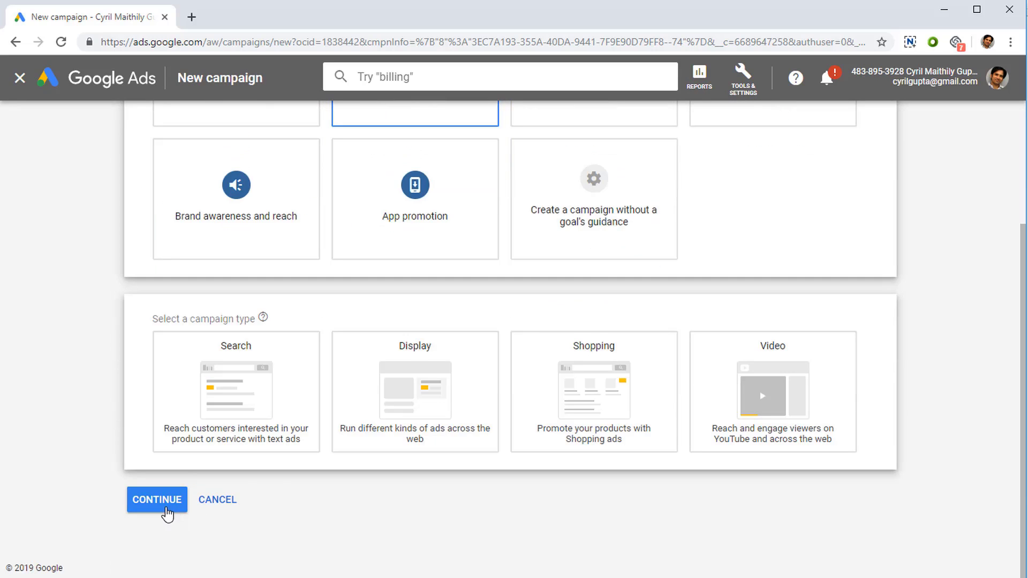
click(770, 447)
scroll(471, 471, down, 1)
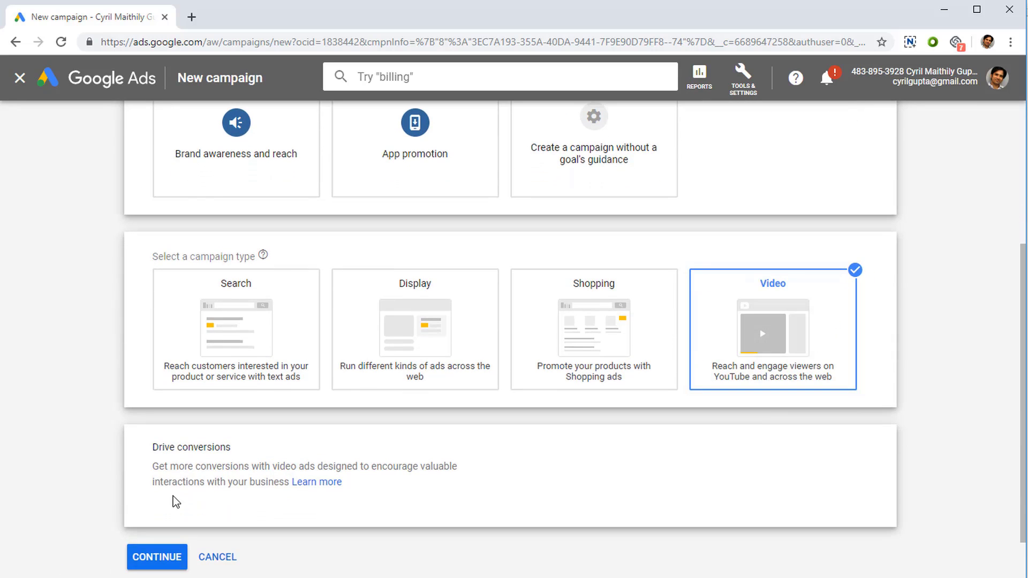
click(152, 556)
scroll(321, 393, down, 6)
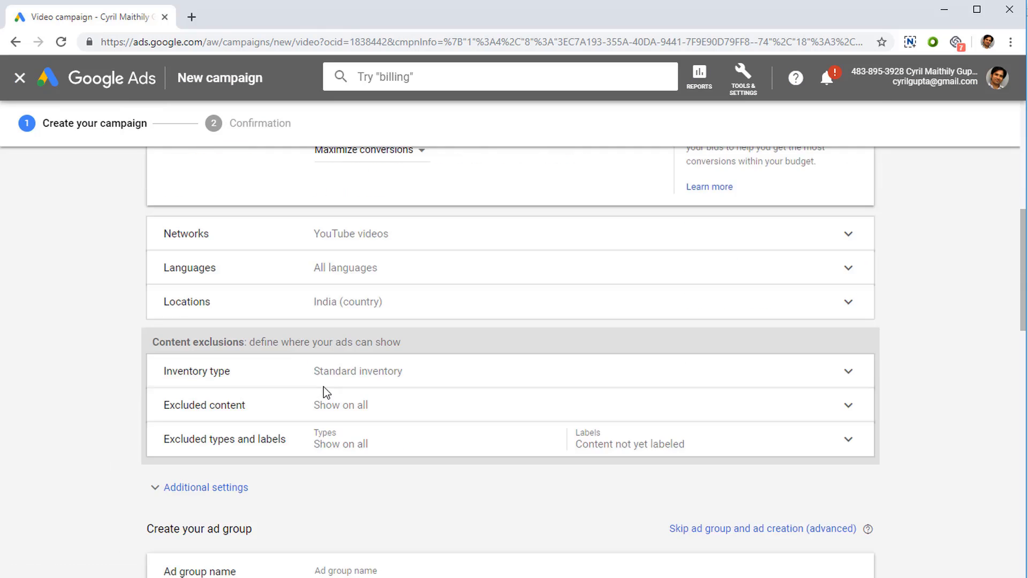
scroll(328, 390, down, 10)
scroll(337, 397, up, 16)
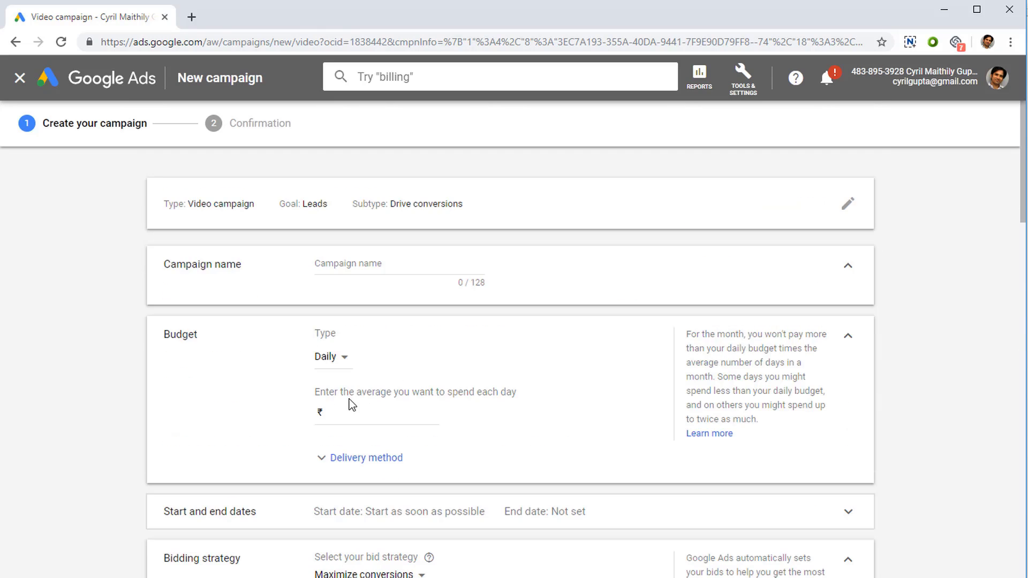
Go to the Conversions page under Tools & Settings > Measurement
click(753, 92)
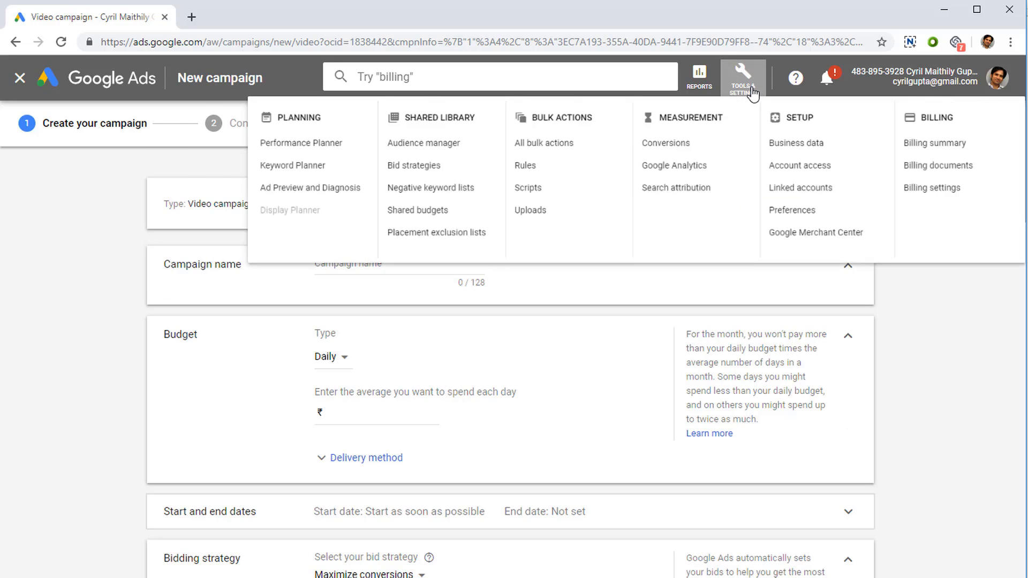
click(740, 84)
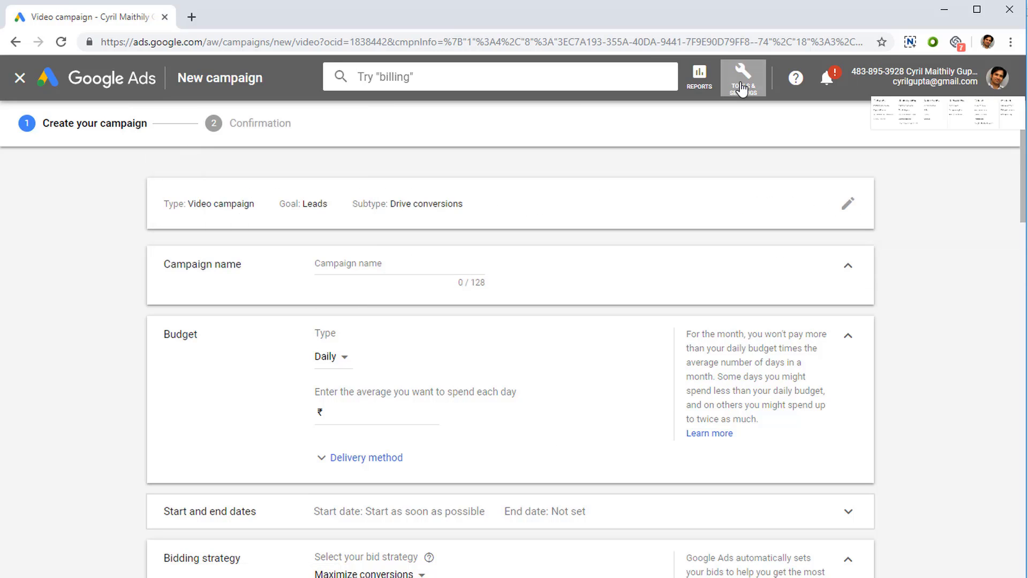
click(740, 84)
click(613, 156)
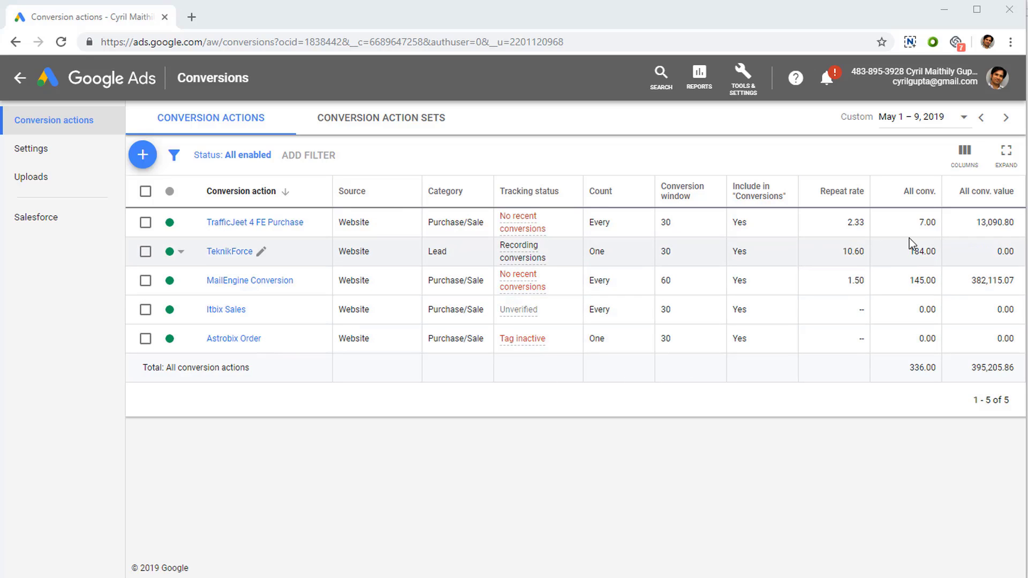
Point out conversion figures (184.00, 145.00, 13,090.80, 382,115.07), then start a new conversion action
double_click(916, 253)
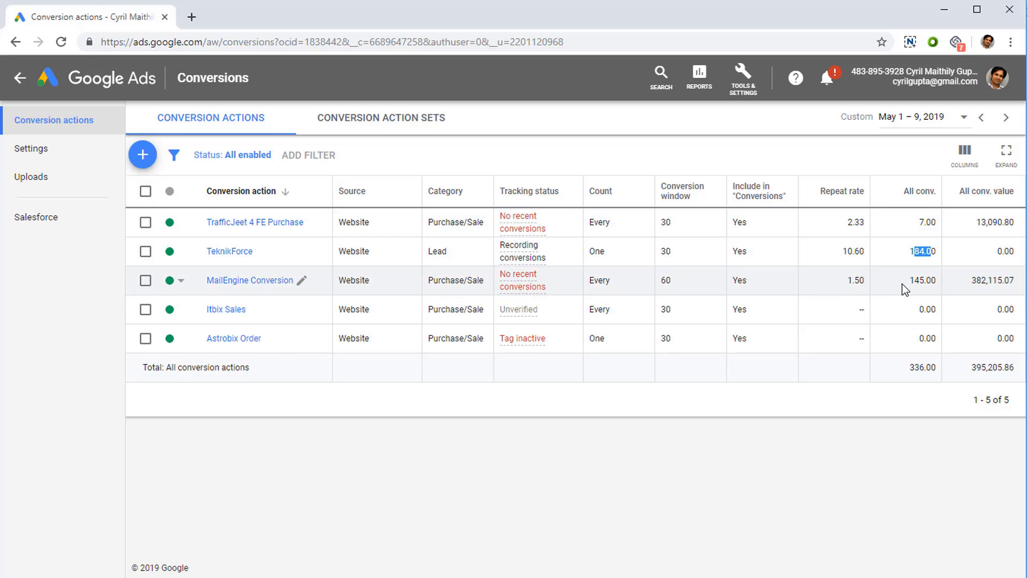
drag(909, 281, 1022, 289)
click(769, 360)
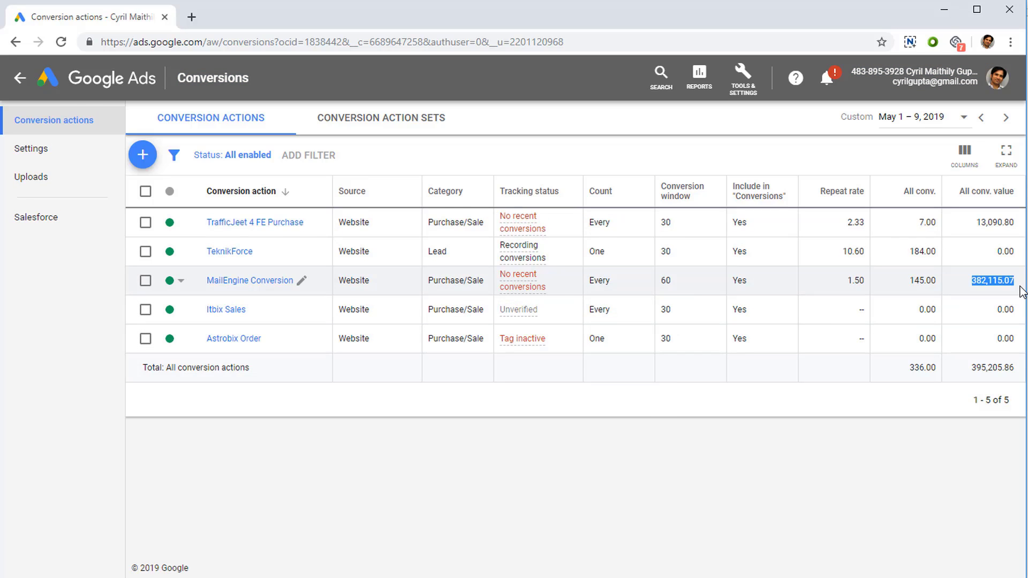
drag(957, 220, 1020, 236)
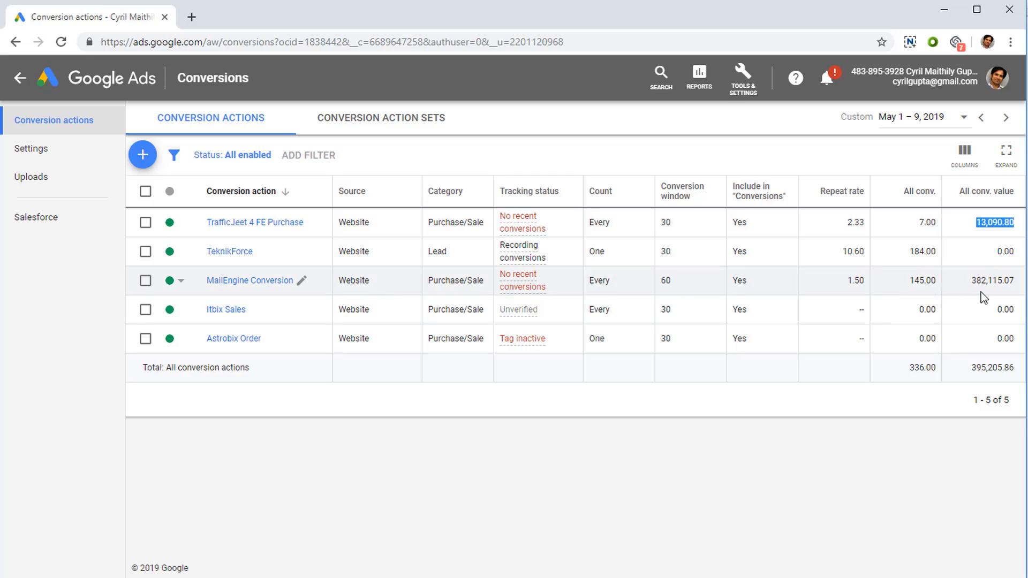
drag(969, 280, 1011, 276)
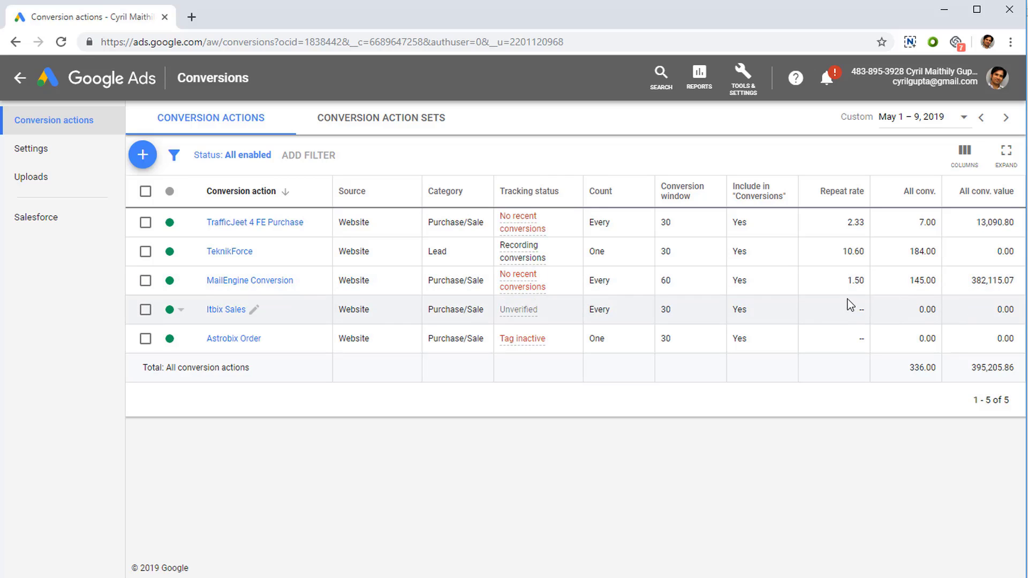
drag(844, 280, 916, 306)
click(916, 306)
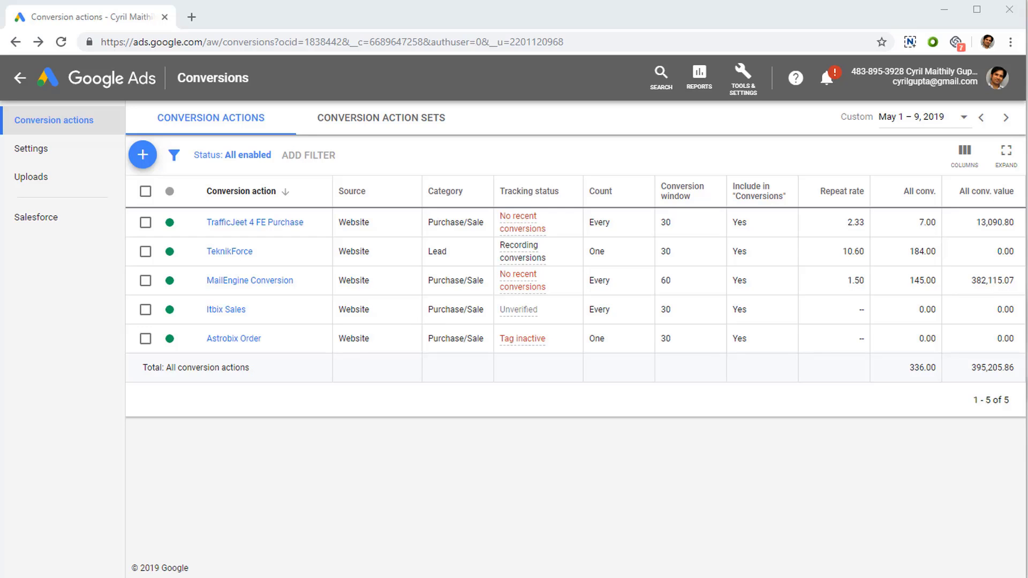
click(143, 156)
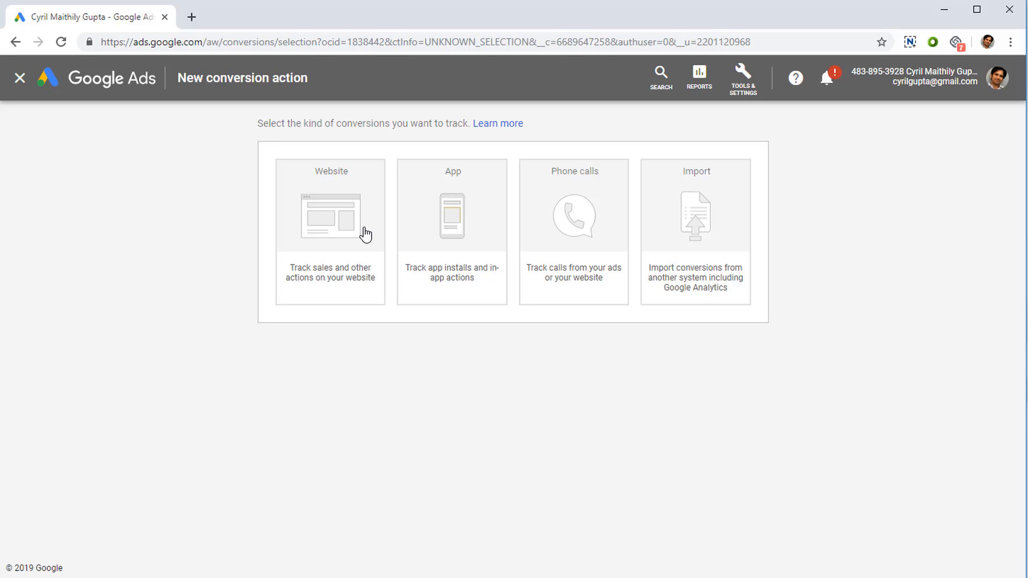
Choose Website as the conversion kind and look over the setup form
click(366, 234)
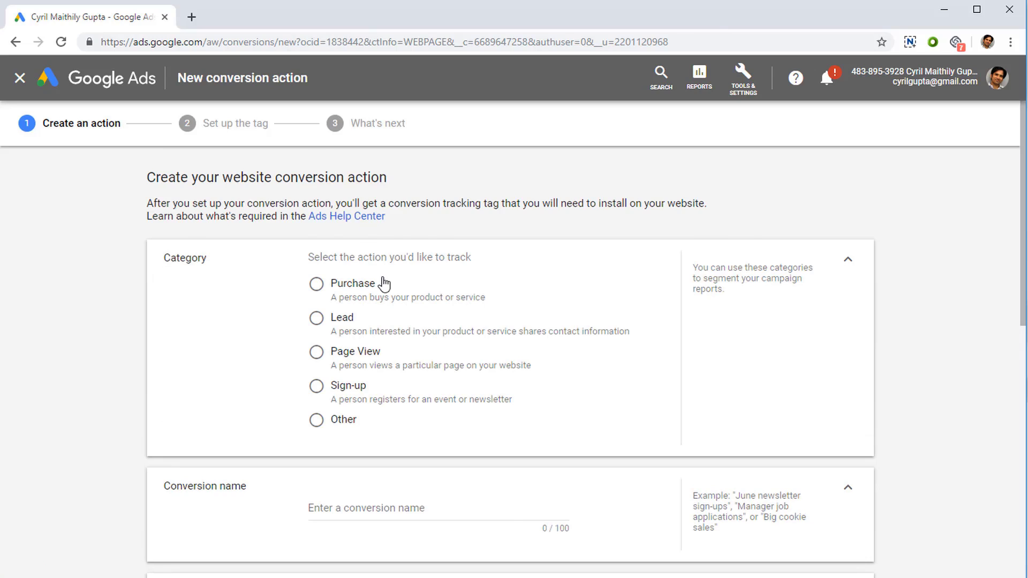
scroll(321, 282, down, 1)
scroll(320, 284, up, 1)
scroll(364, 412, down, 4)
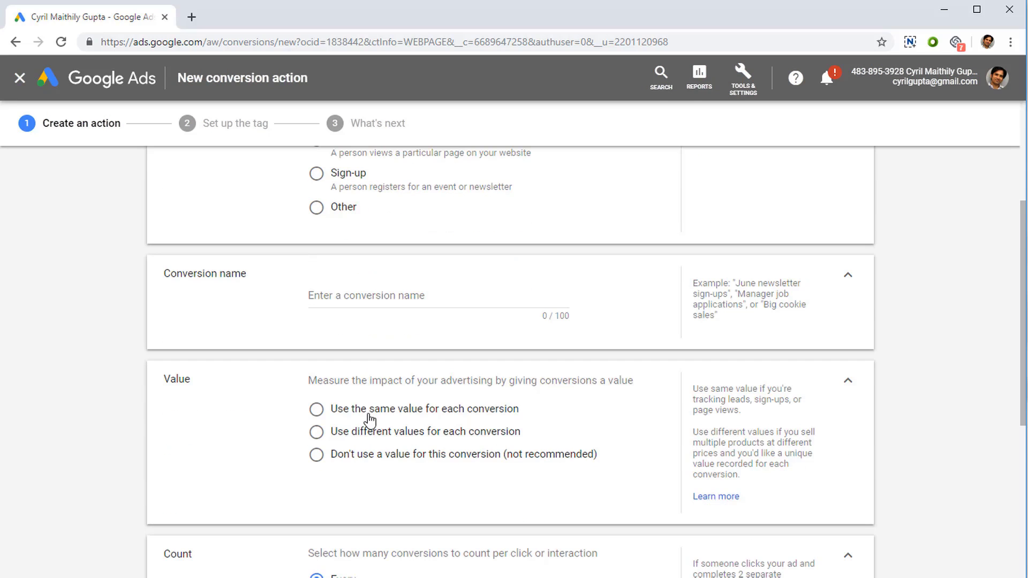
Enter 'Sales of Widget X' as the conversion name
click(352, 295)
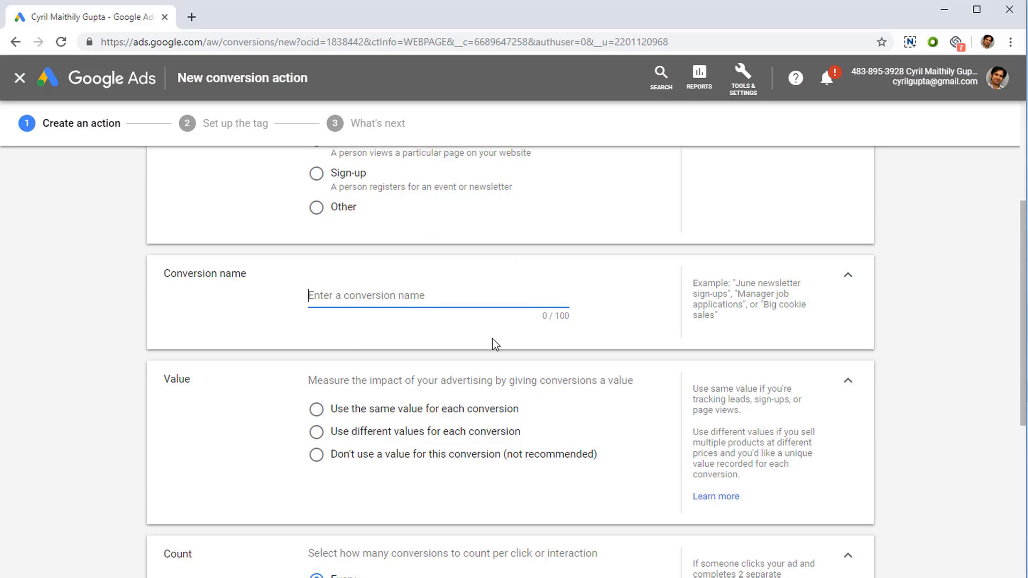
text(Sales of)
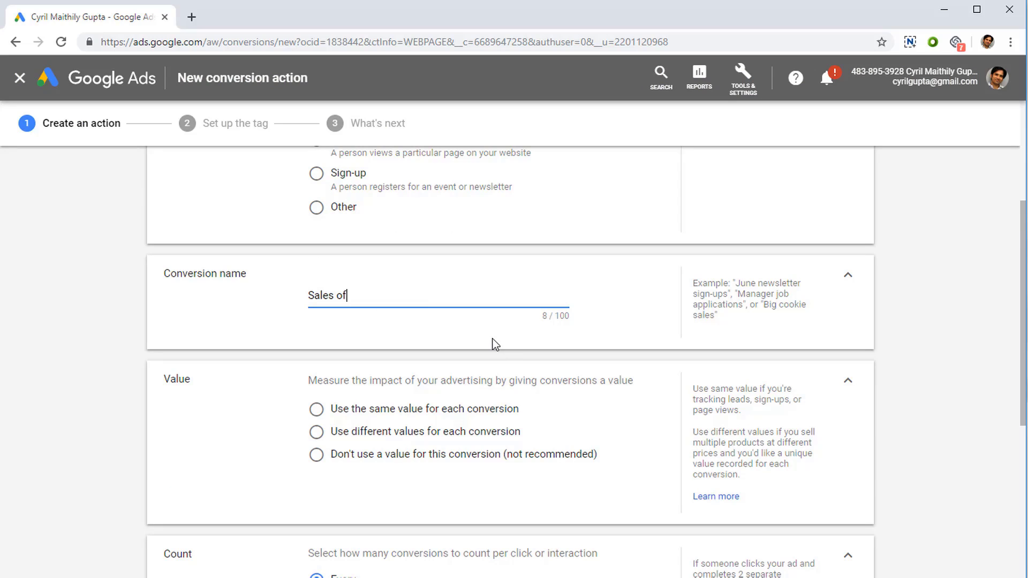
text( Widget X)
scroll(219, 377, down, 3)
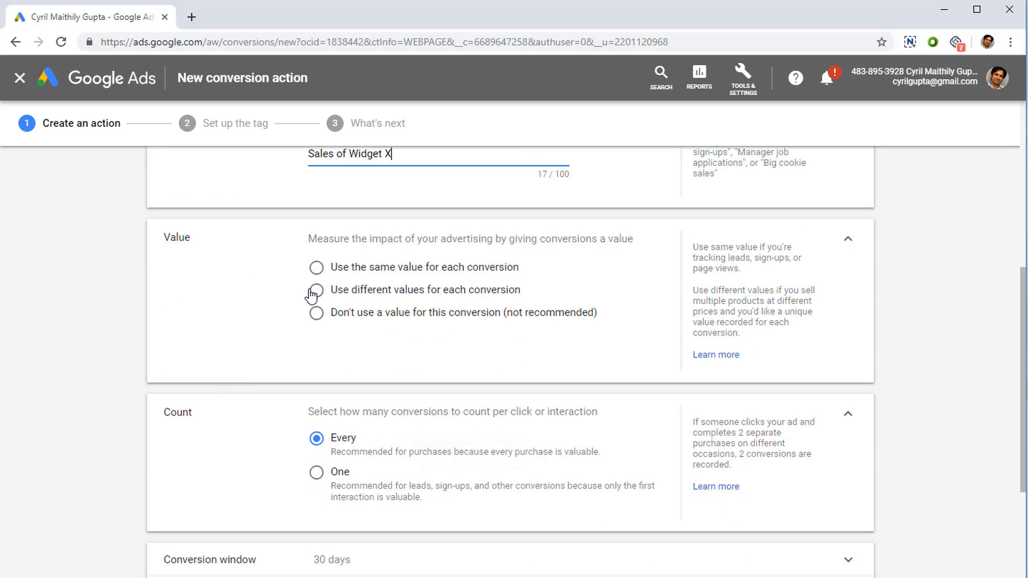
Use the same value, 1000 INR, for each conversion
click(326, 269)
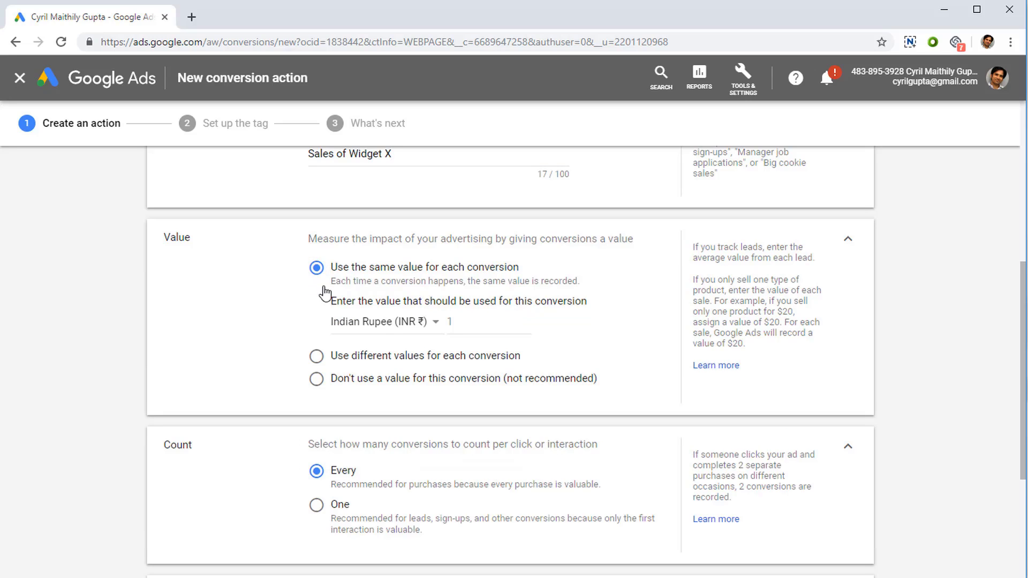
click(475, 327)
click(317, 355)
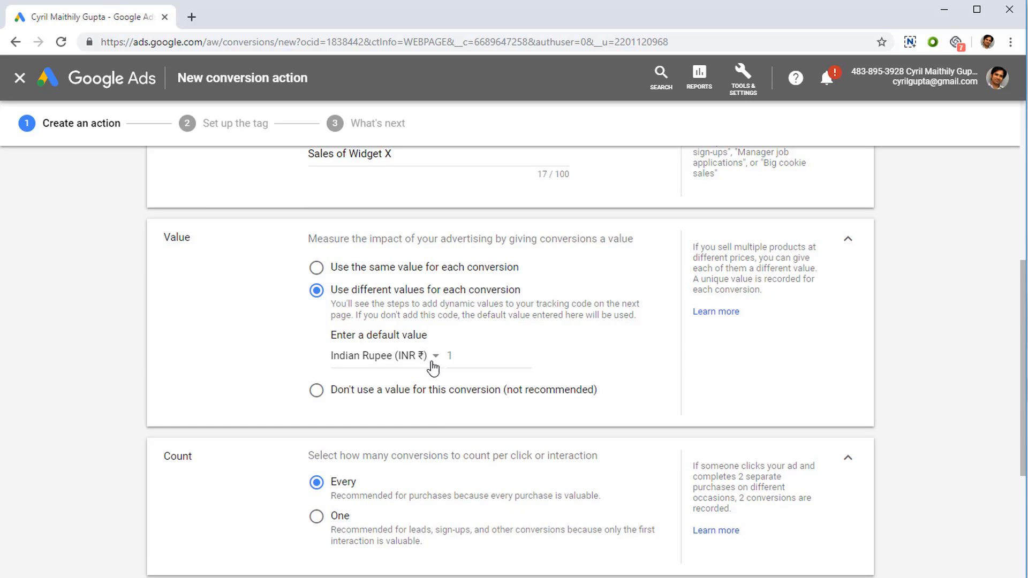
click(488, 361)
click(315, 267)
click(501, 328)
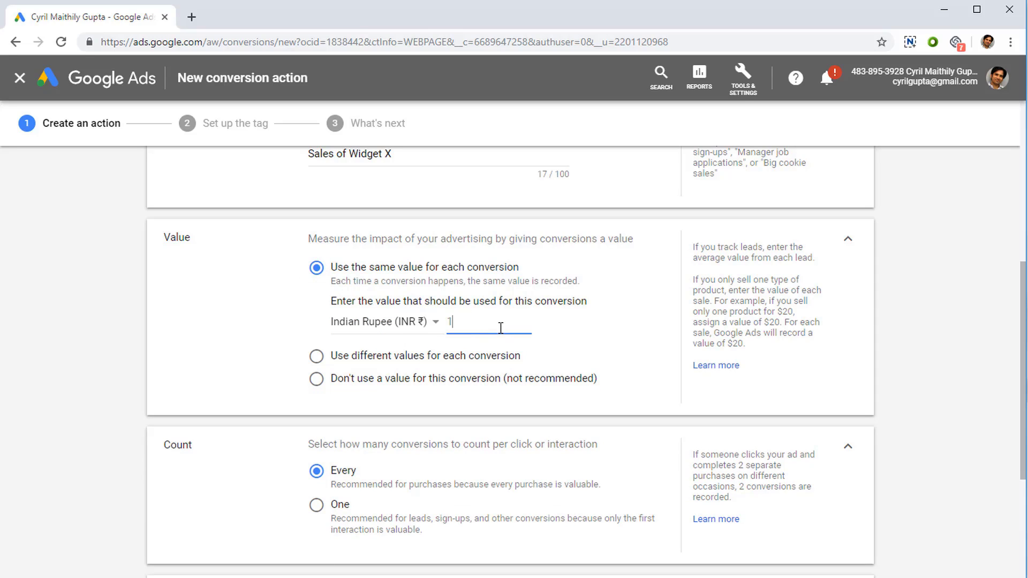
text(000)
scroll(319, 402, down, 1)
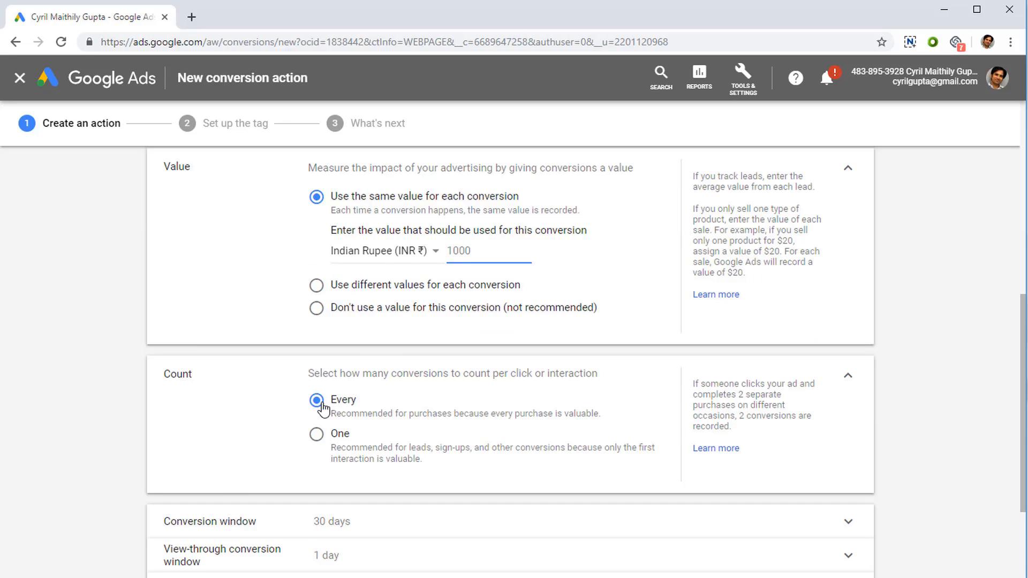
scroll(378, 353, down, 2)
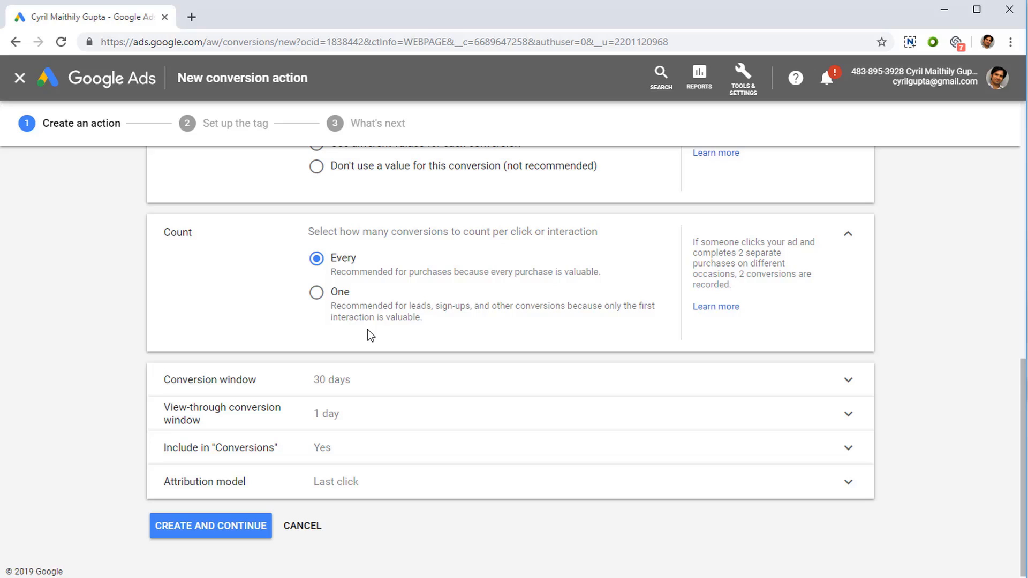
Keep Count set to Every conversion
click(345, 295)
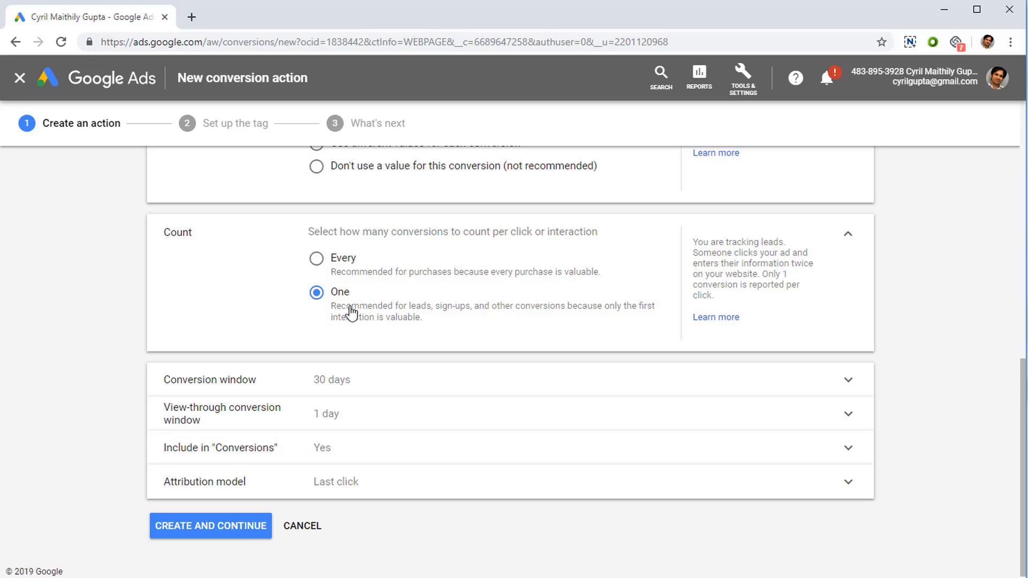
click(339, 262)
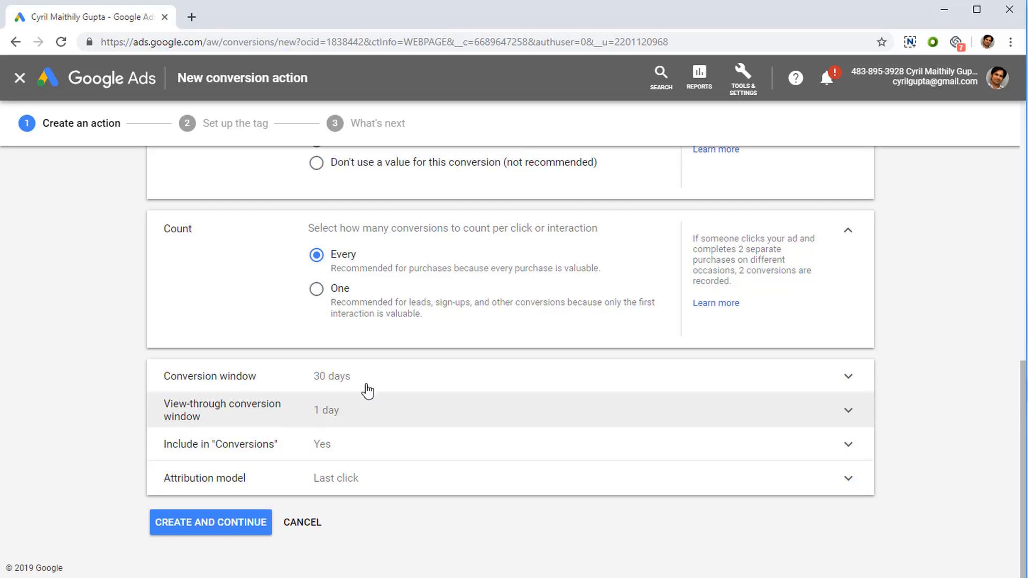
click(399, 378)
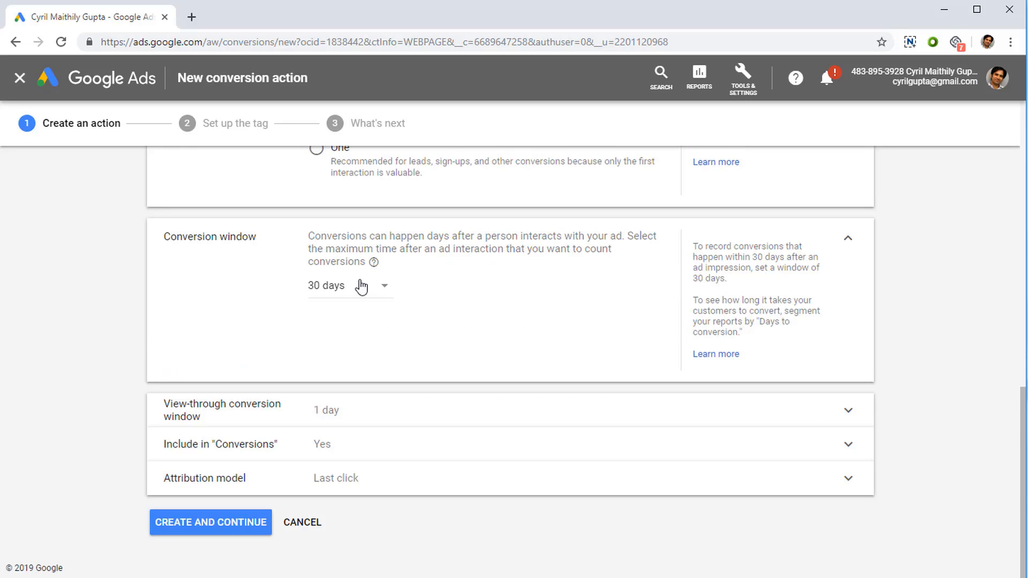
Expand the conversion window and keep its duration at 30 days
click(360, 285)
click(360, 285)
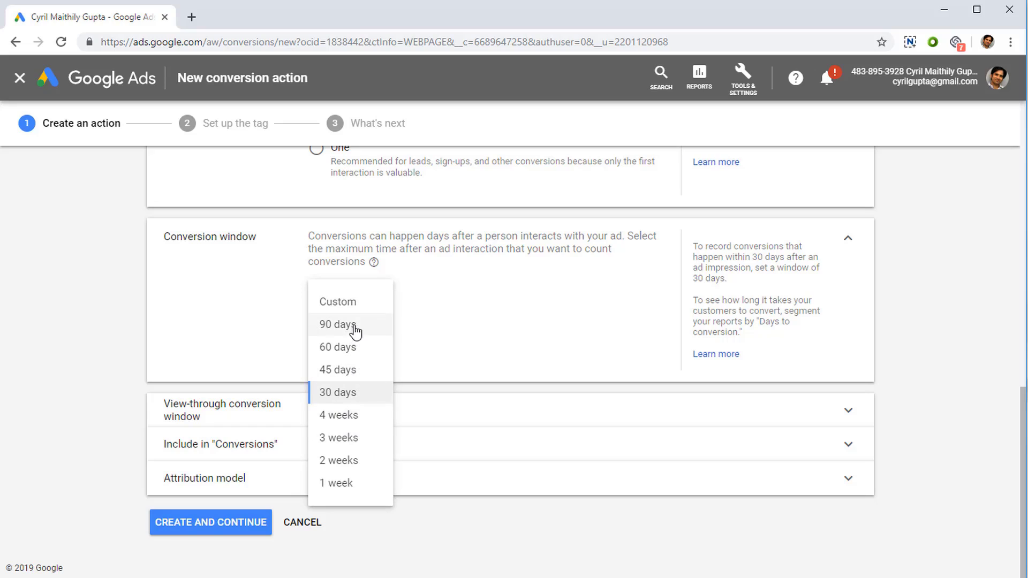
click(473, 318)
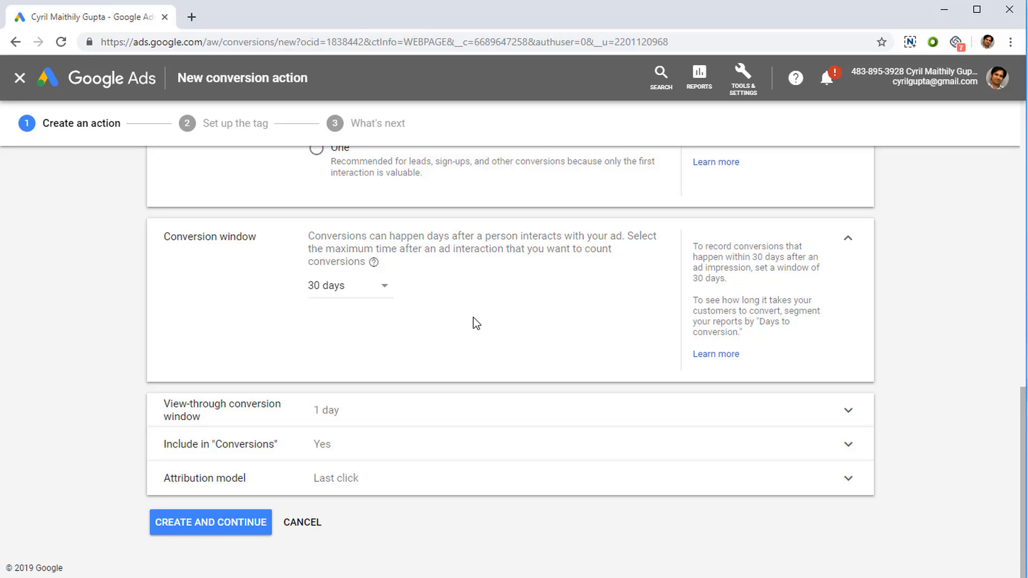
Expand the view-through conversion window setting and highlight its labels for emphasis
click(368, 431)
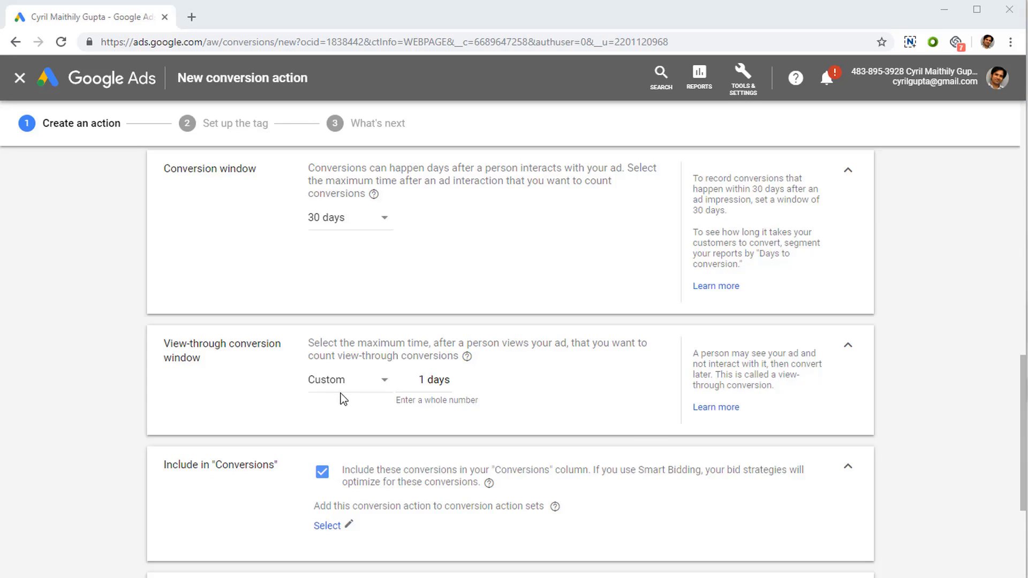
drag(328, 342, 373, 352)
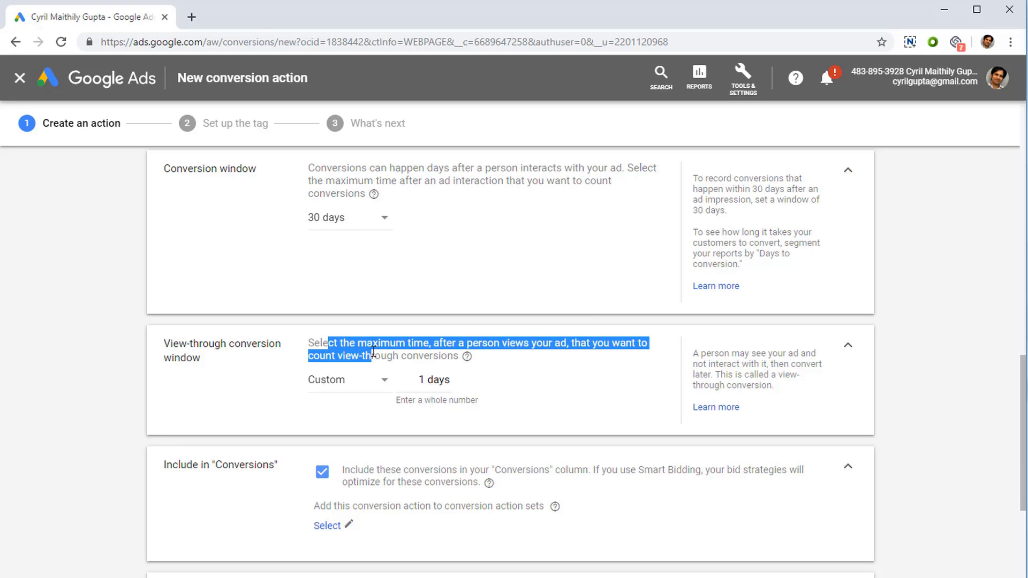
click(374, 353)
scroll(271, 206, up, 1)
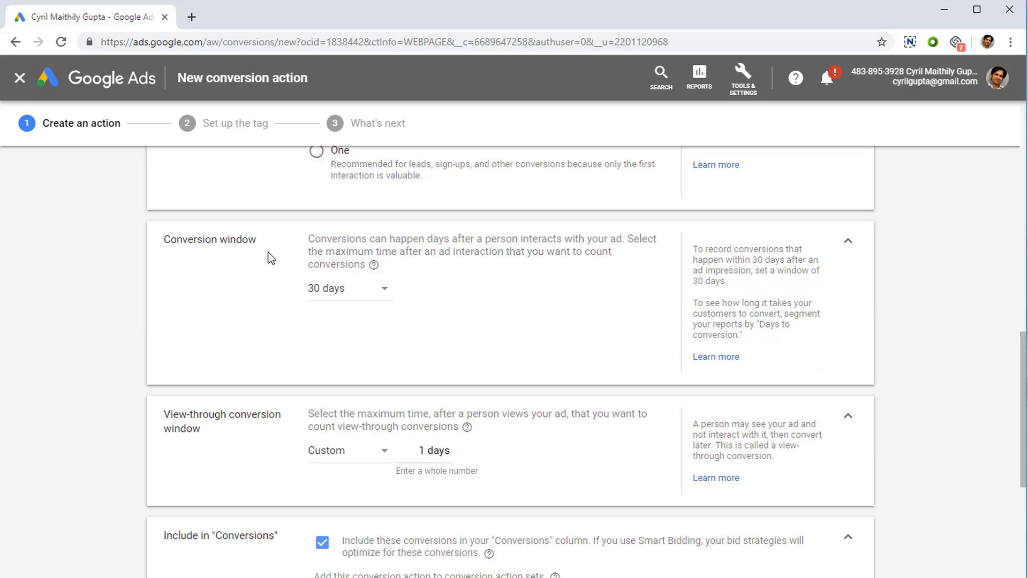
drag(196, 238, 216, 239)
drag(205, 414, 252, 433)
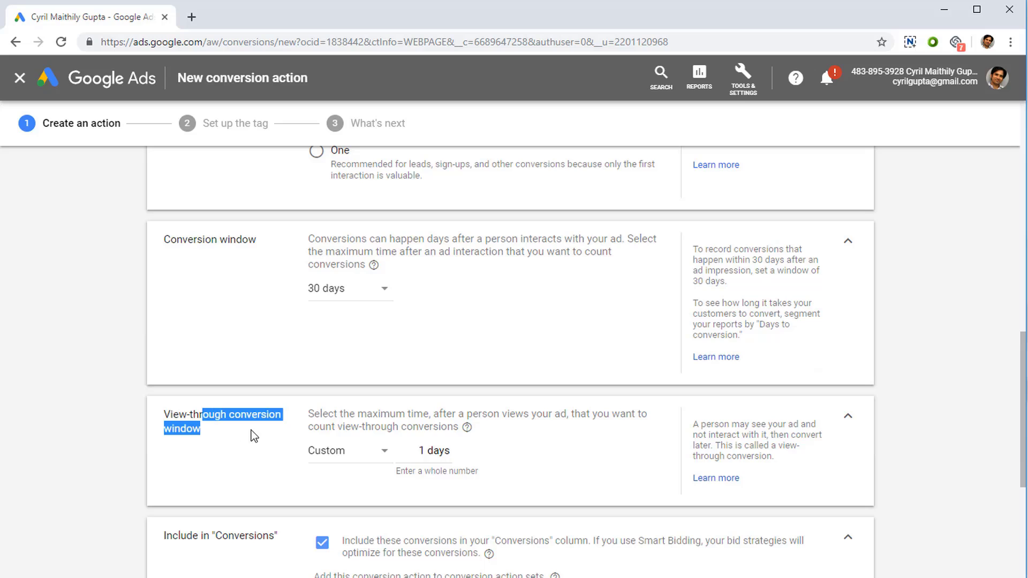
click(255, 433)
drag(193, 239, 232, 254)
click(209, 244)
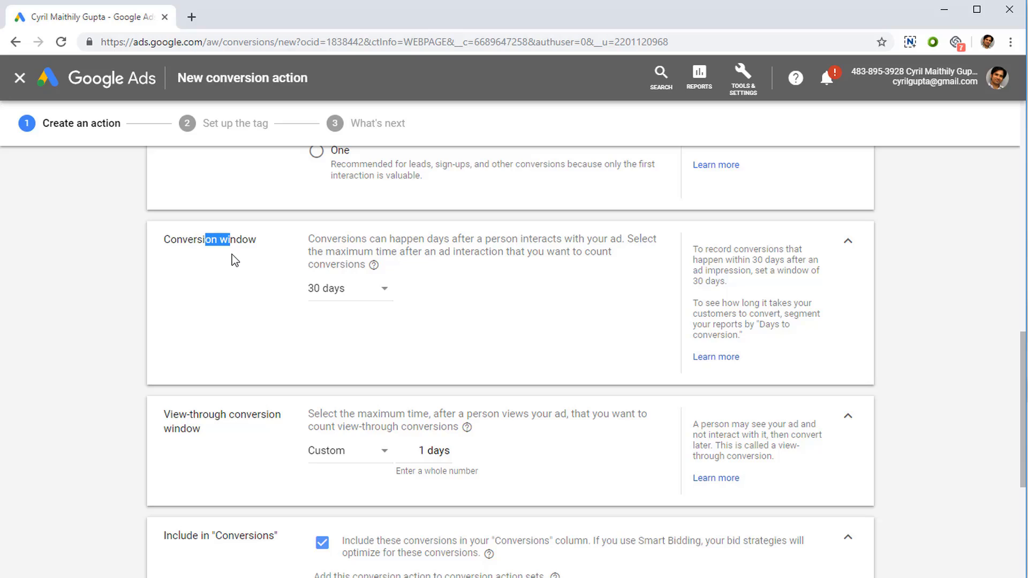
click(284, 250)
drag(210, 240, 235, 239)
scroll(272, 340, down, 1)
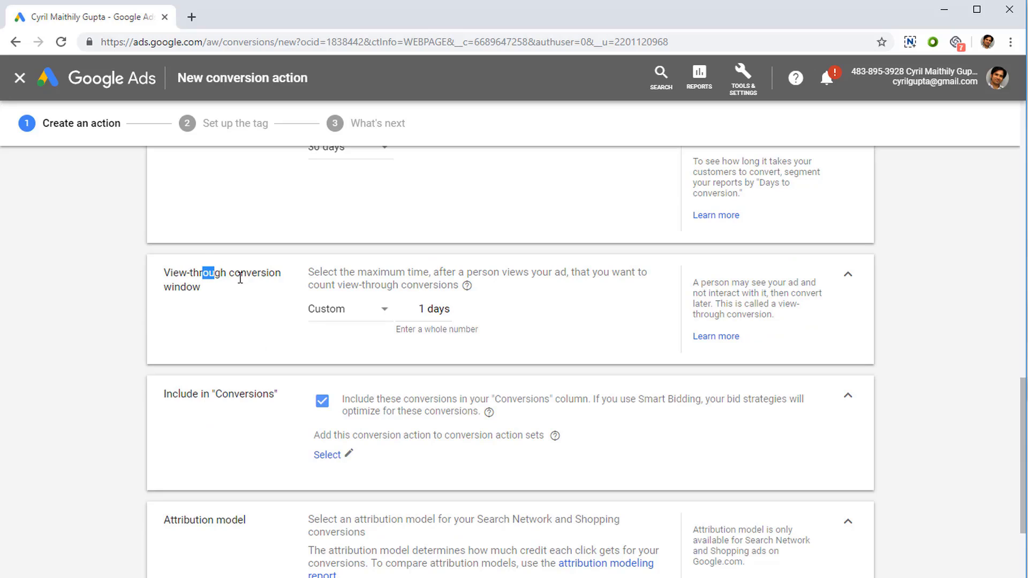
drag(240, 278, 284, 276)
click(285, 276)
Keep the view-through window on Custom and set it to 3 days
click(355, 311)
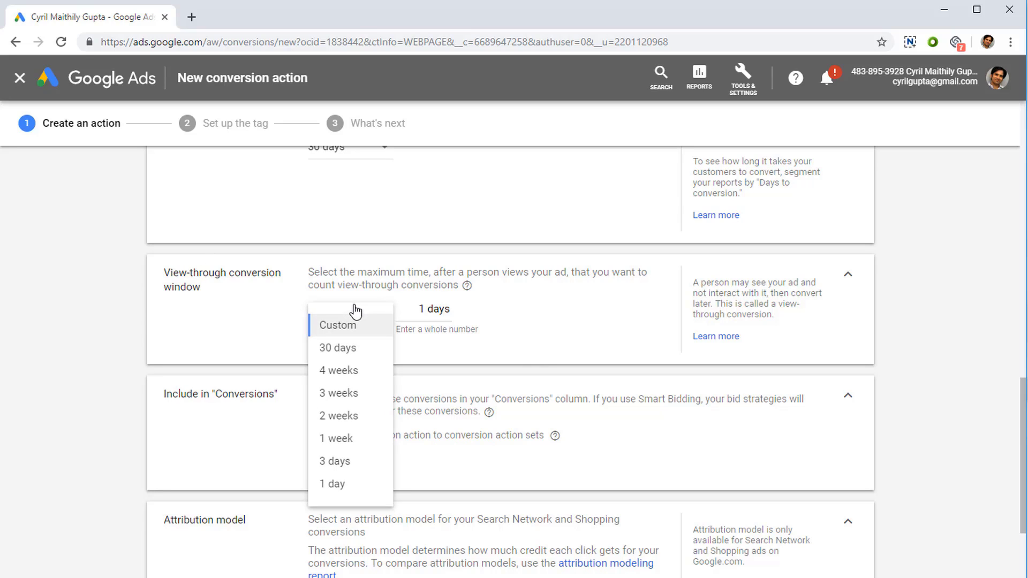
click(328, 285)
drag(320, 272, 479, 289)
click(493, 309)
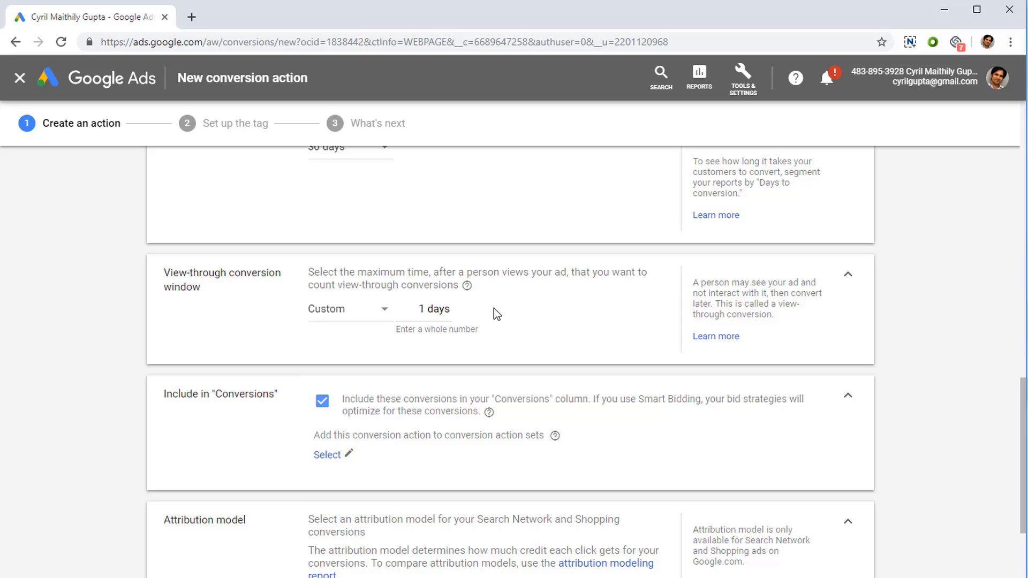
click(373, 319)
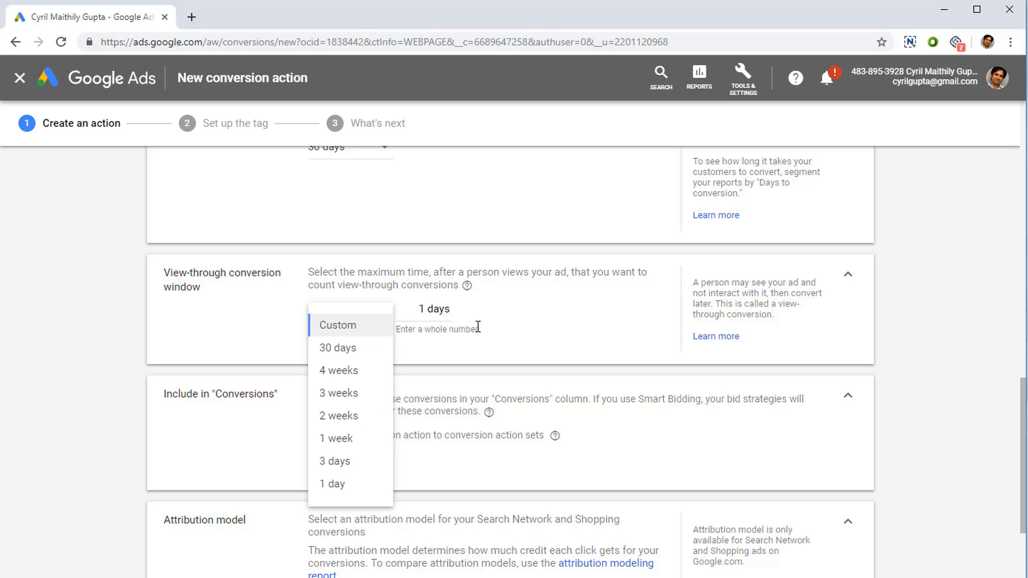
click(454, 314)
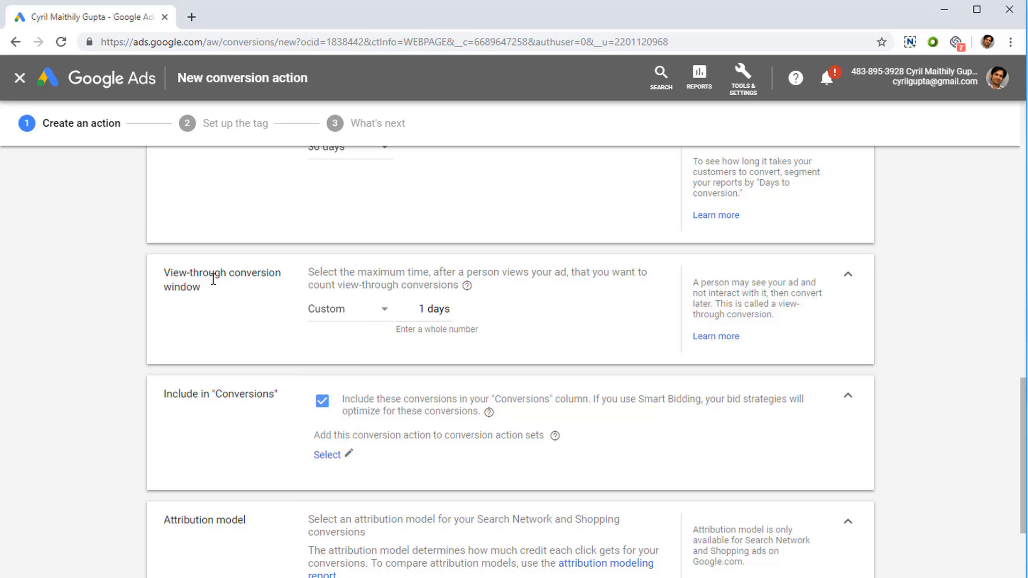
drag(203, 274, 242, 276)
double_click(416, 310)
text(3)
scroll(428, 337, down, 3)
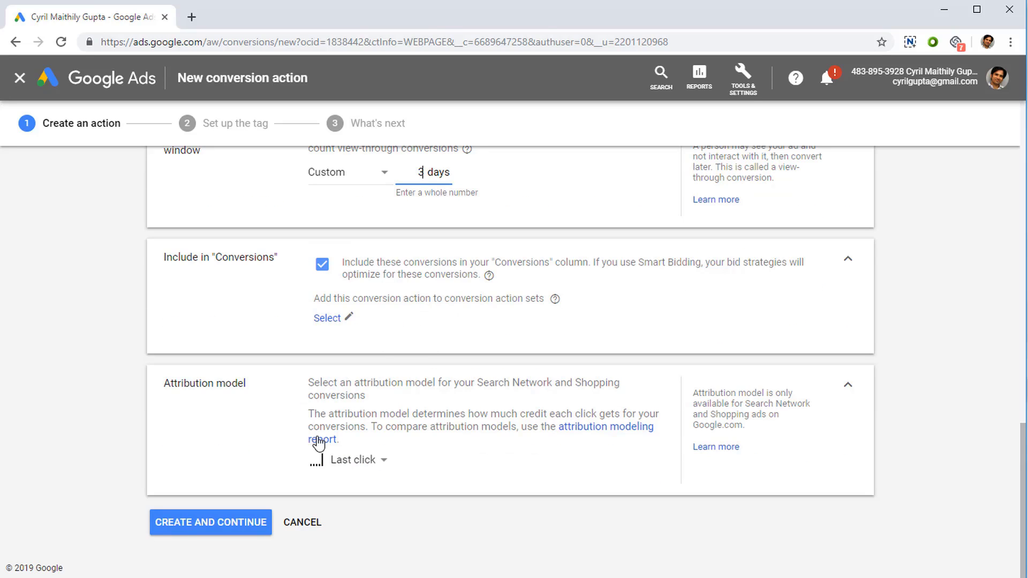
click(381, 461)
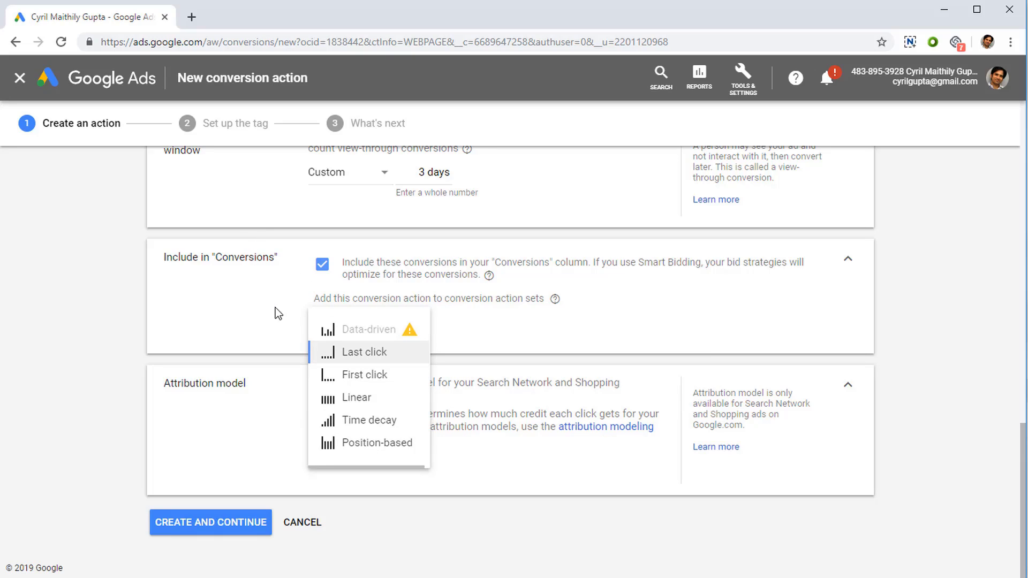
drag(246, 258, 275, 263)
click(375, 466)
click(500, 475)
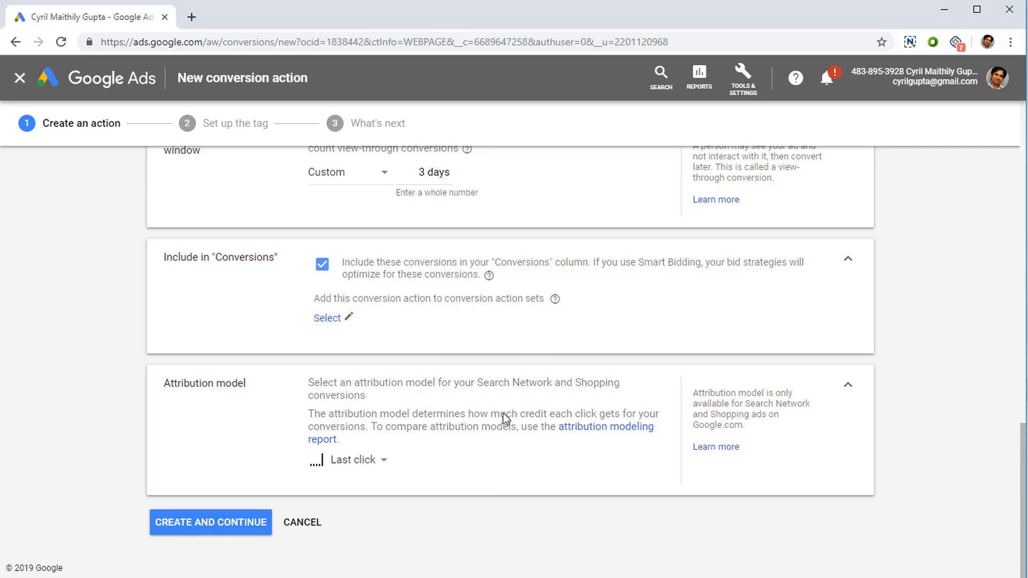
scroll(507, 428, up, 9)
scroll(506, 429, down, 9)
scroll(527, 502, up, 1)
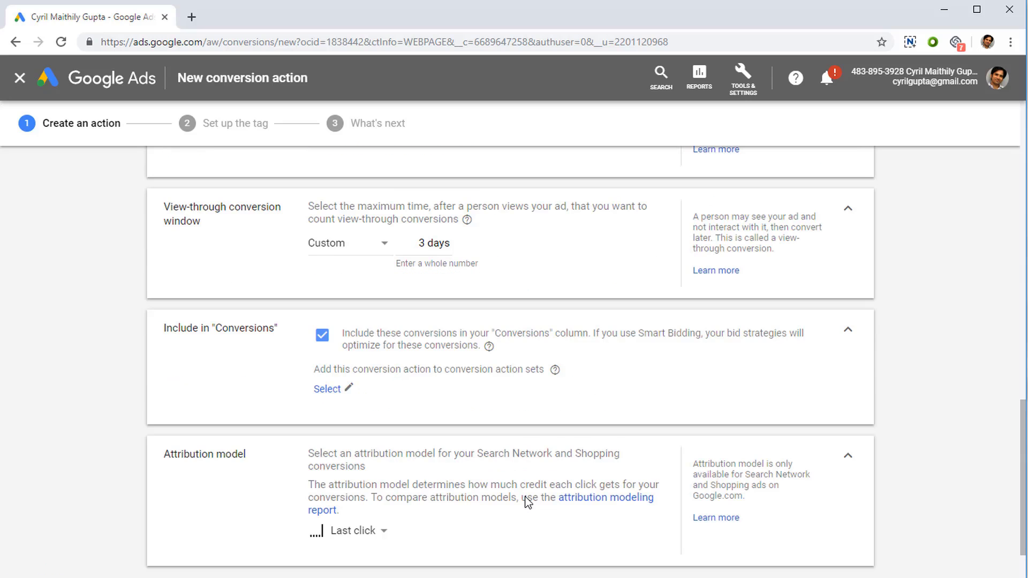
scroll(527, 502, down, 1)
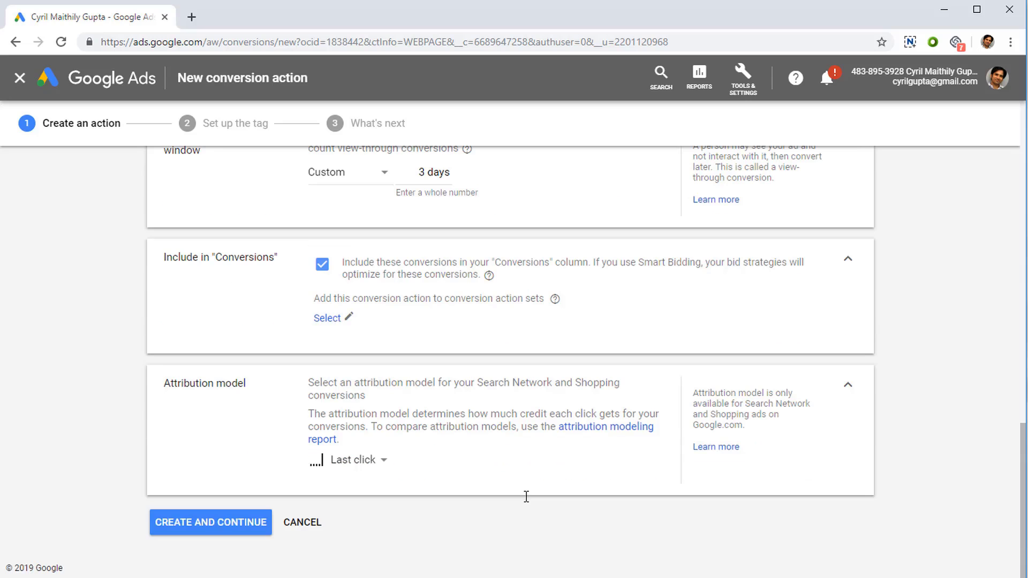
Set the conversion category to Lead and create the conversion action
click(224, 525)
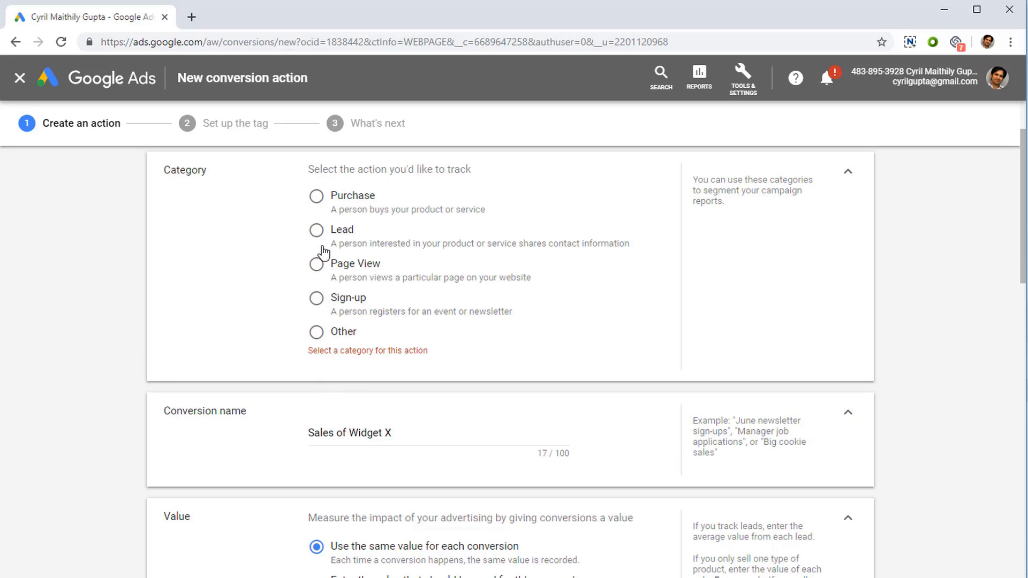
click(316, 230)
scroll(319, 369, down, 13)
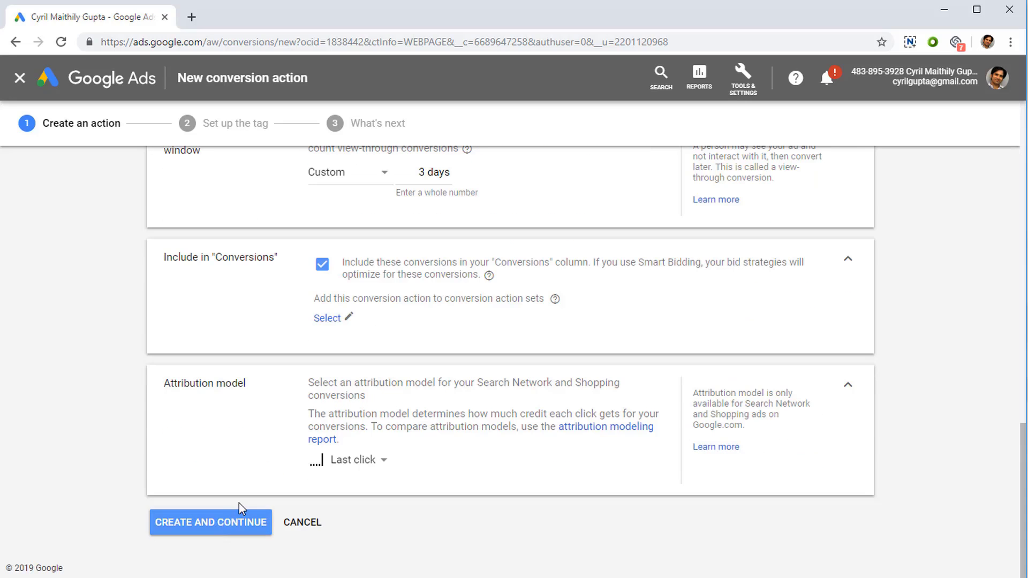
click(231, 527)
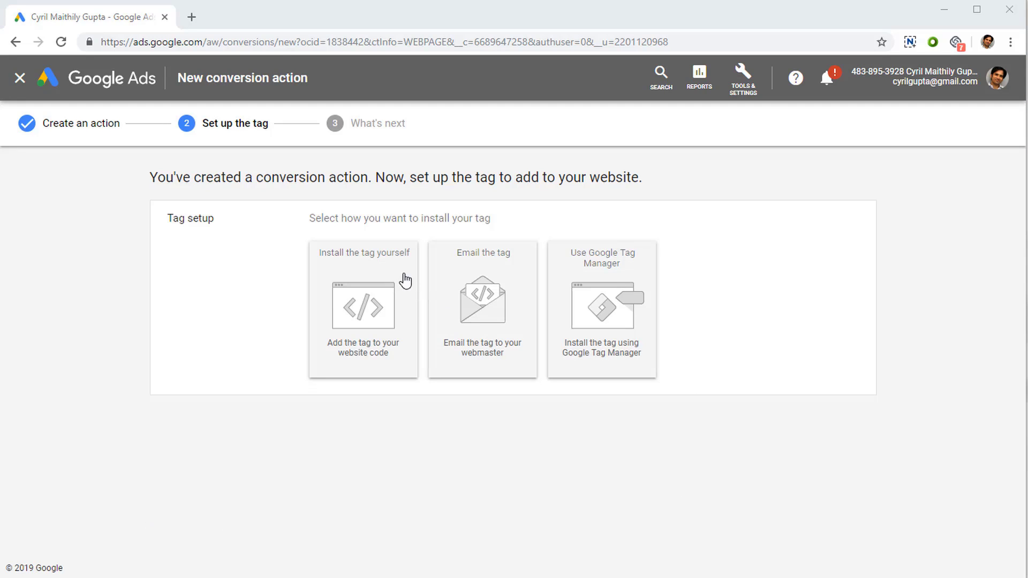
drag(339, 218, 517, 222)
click(517, 222)
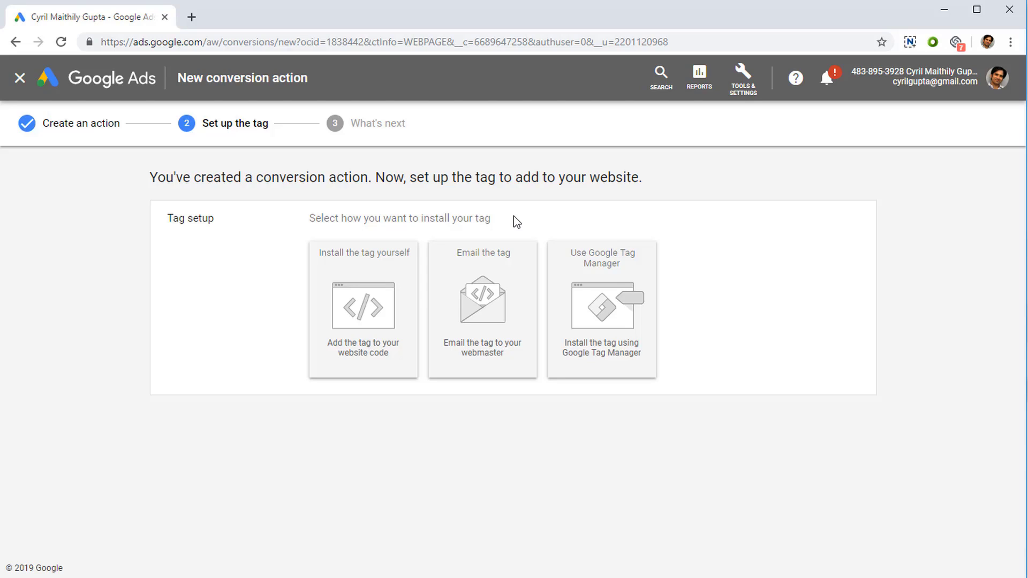
Choose to install the tag yourself with HTML as the code type
click(384, 316)
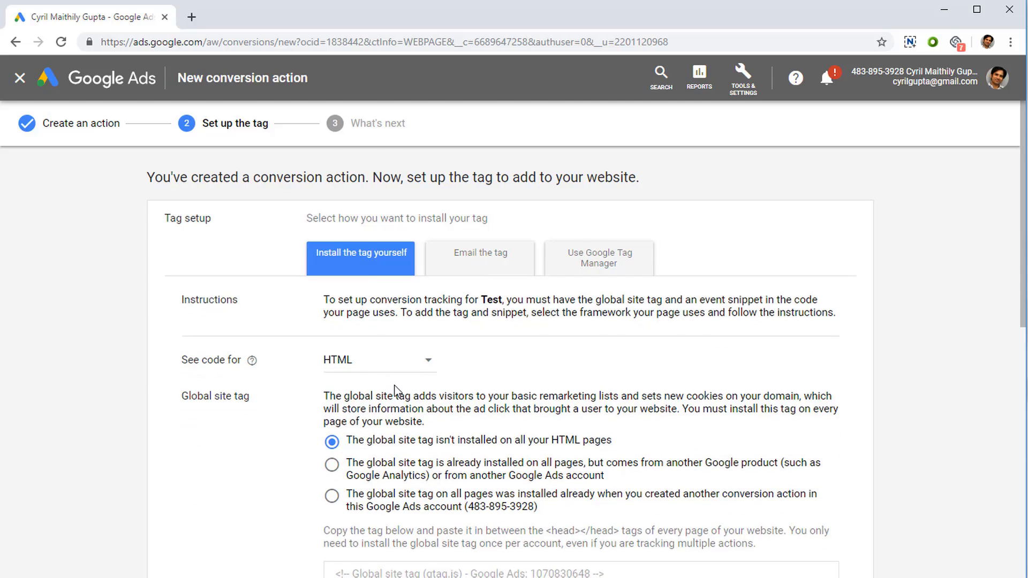
scroll(395, 391, down, 1)
drag(373, 242, 443, 229)
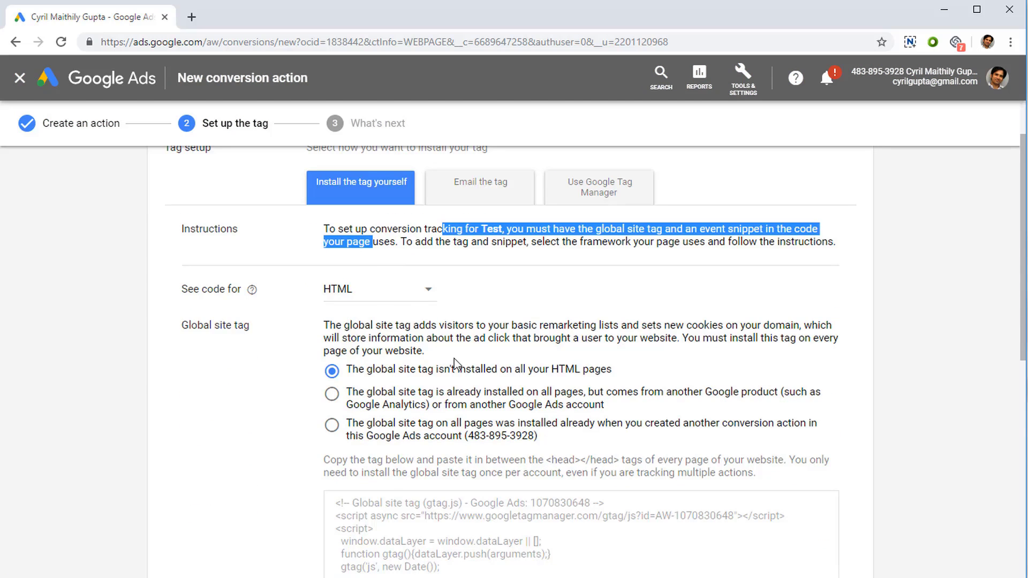
scroll(424, 351, down, 3)
scroll(394, 332, up, 3)
click(388, 296)
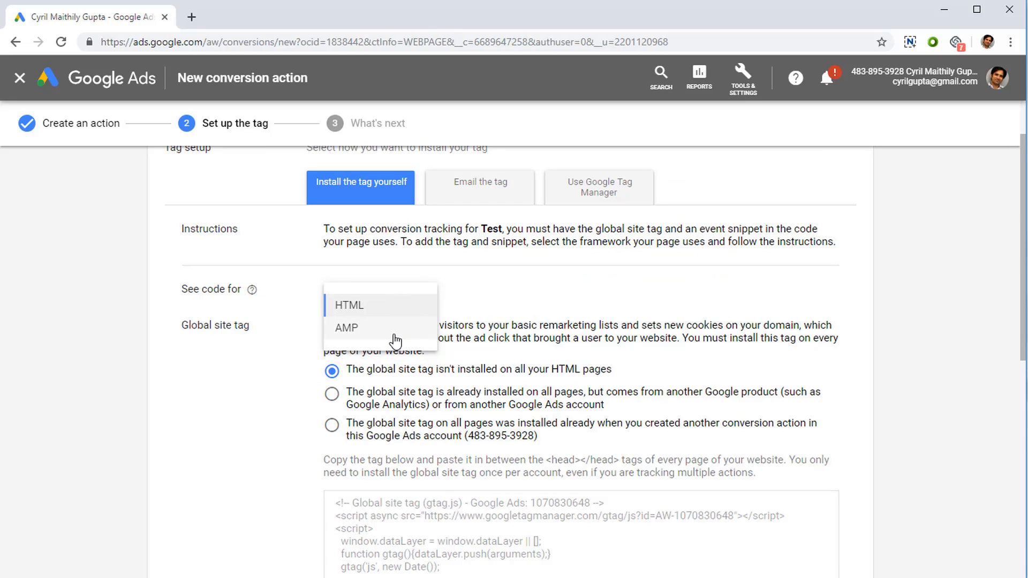
click(379, 306)
click(379, 304)
click(412, 313)
Mark the global site tag as not installed and select its entire script
scroll(401, 267, down, 3)
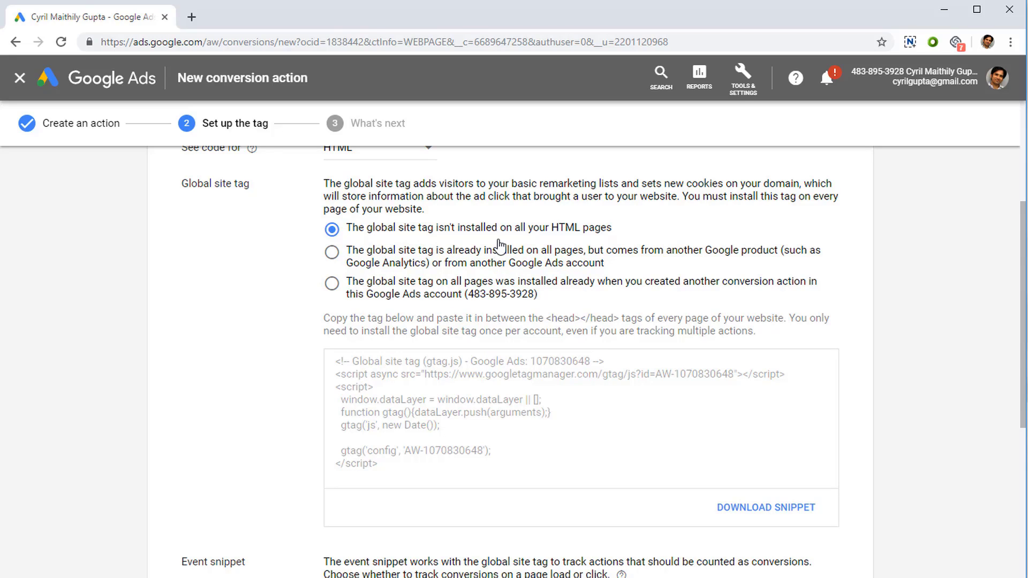
scroll(452, 348, up, 4)
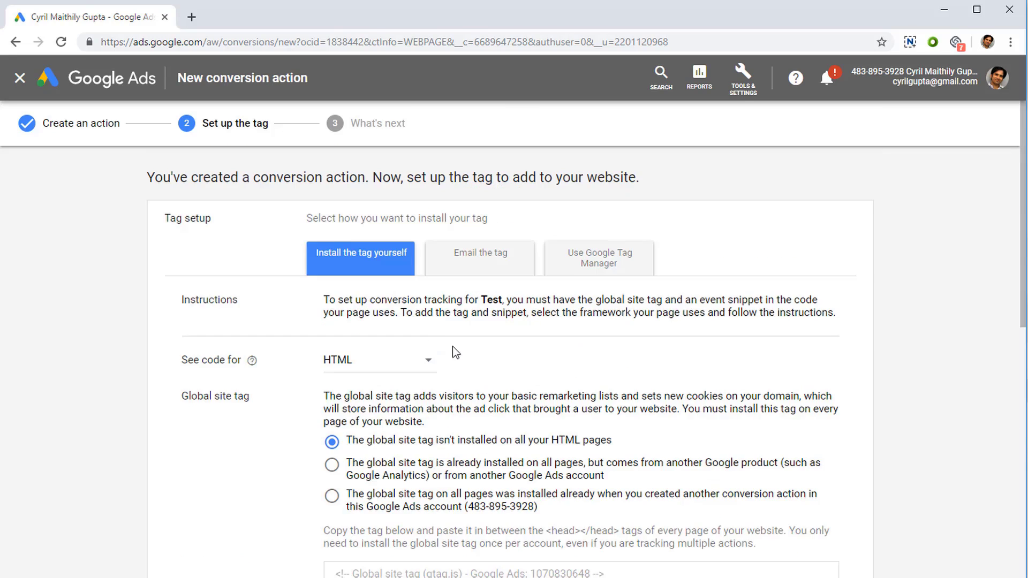
scroll(429, 343, down, 5)
scroll(421, 332, up, 1)
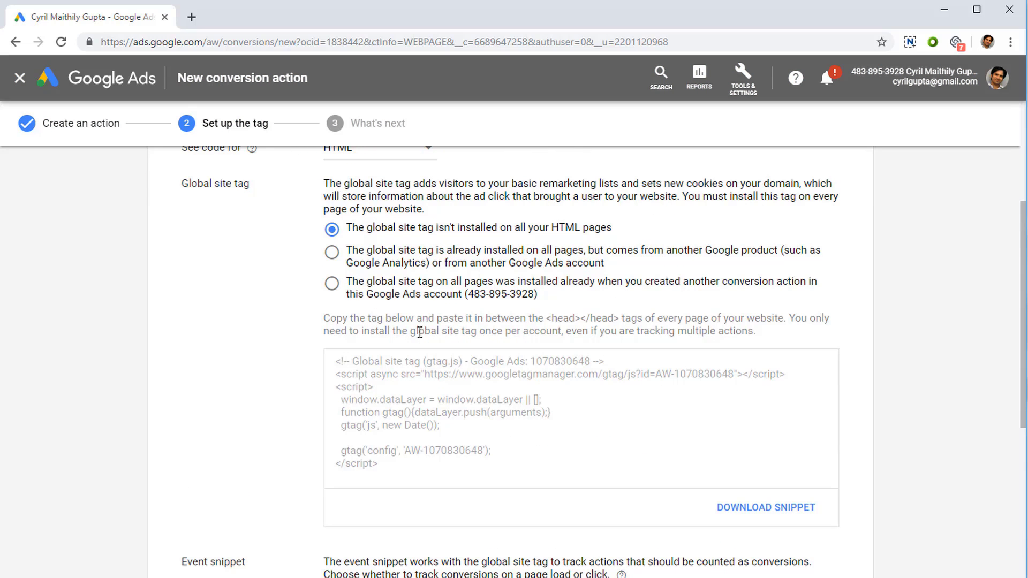
click(392, 260)
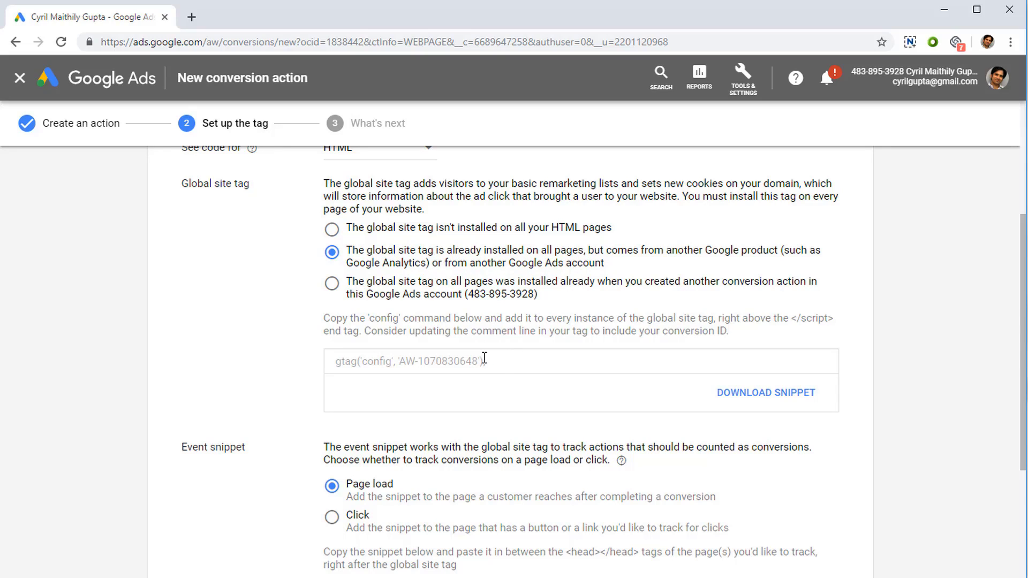
drag(485, 360, 336, 353)
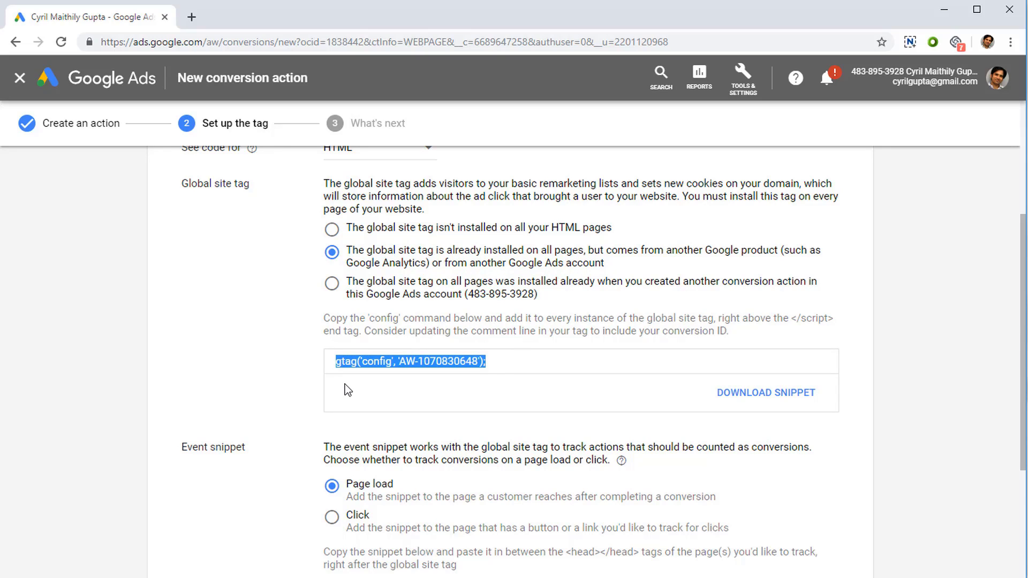
click(332, 229)
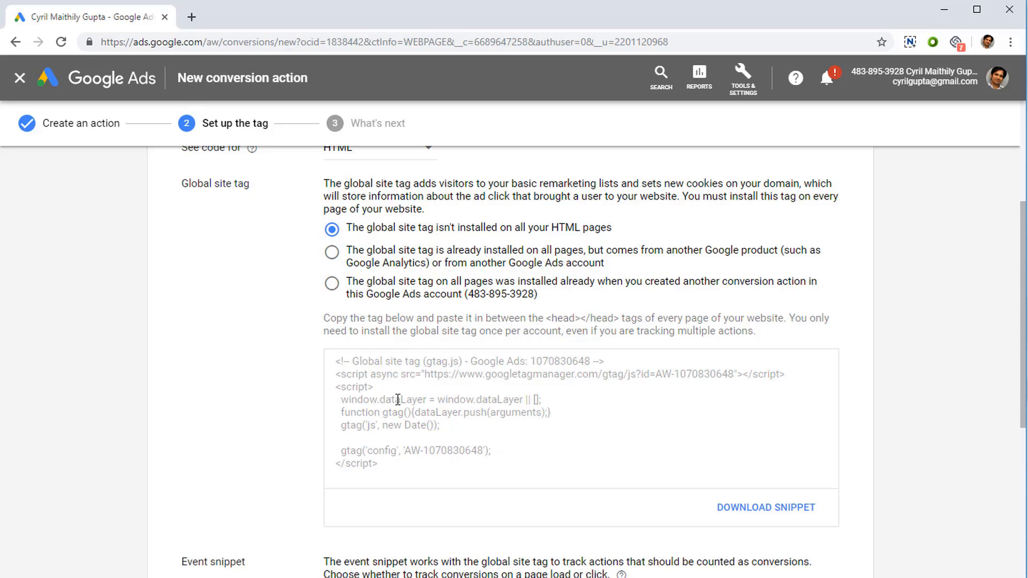
drag(337, 370, 408, 464)
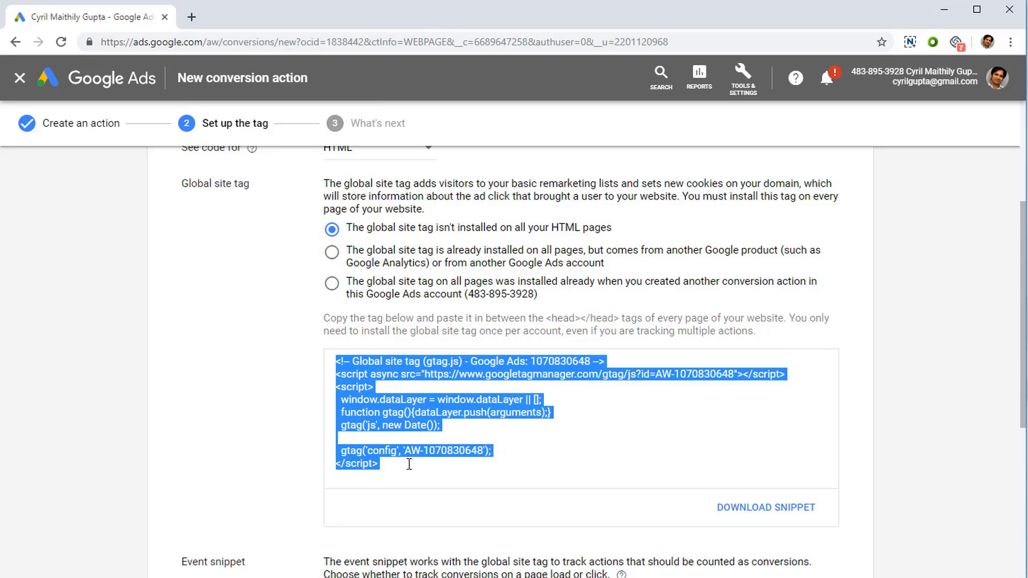
click(394, 456)
drag(492, 457, 402, 380)
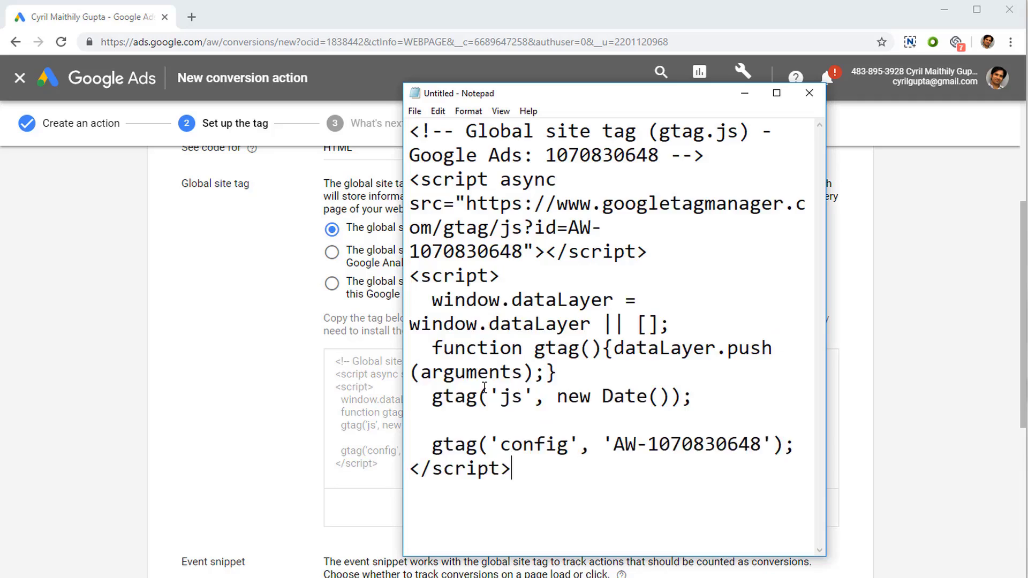
Paste the global site tag into Notepad and widen the window so lines unwrap
key(ctrl+a)
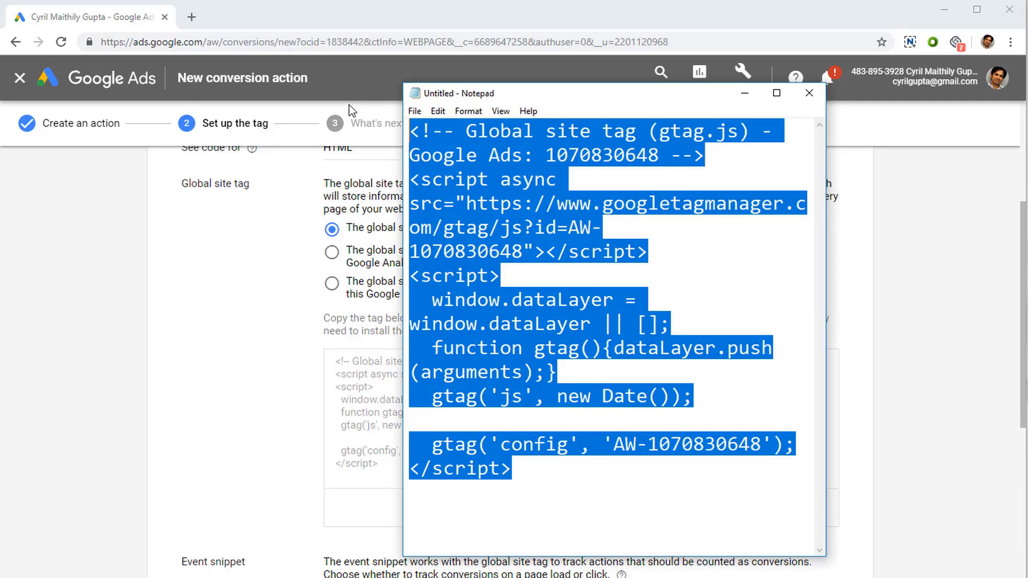
click(584, 270)
click(558, 349)
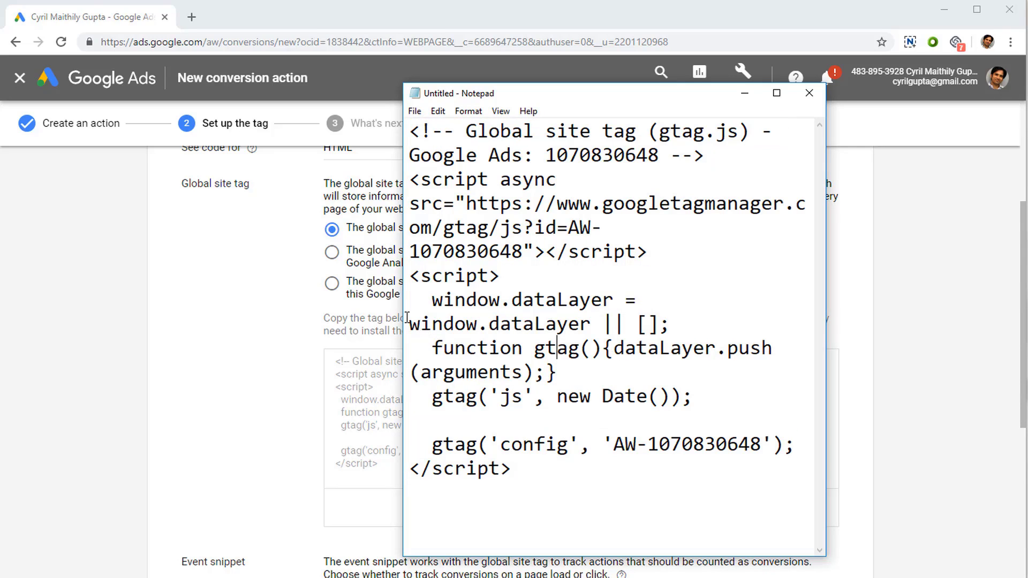
drag(403, 316, 149, 314)
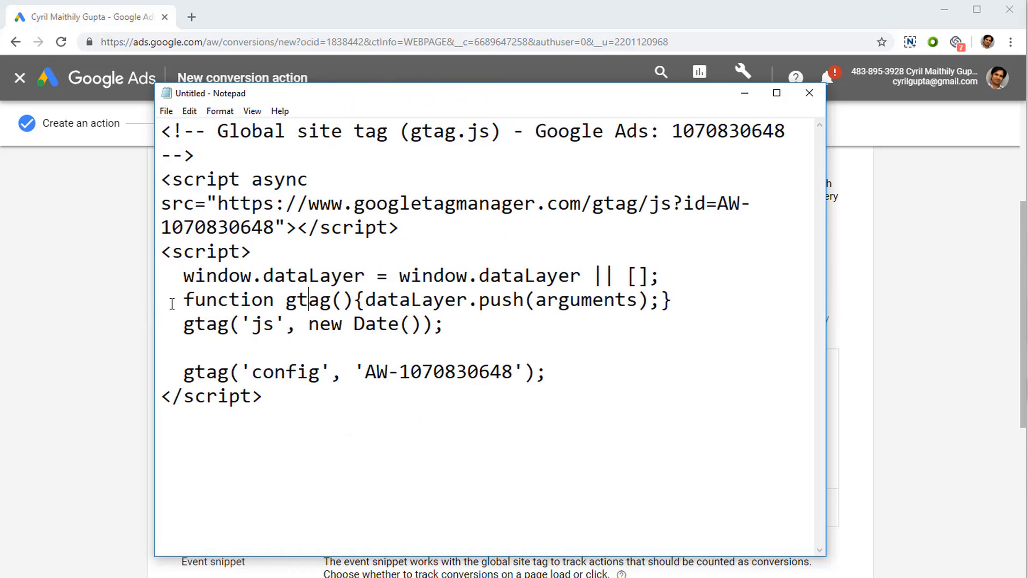
Review the pasted script by selecting the gtag config line and the async-onward block
drag(182, 370, 338, 387)
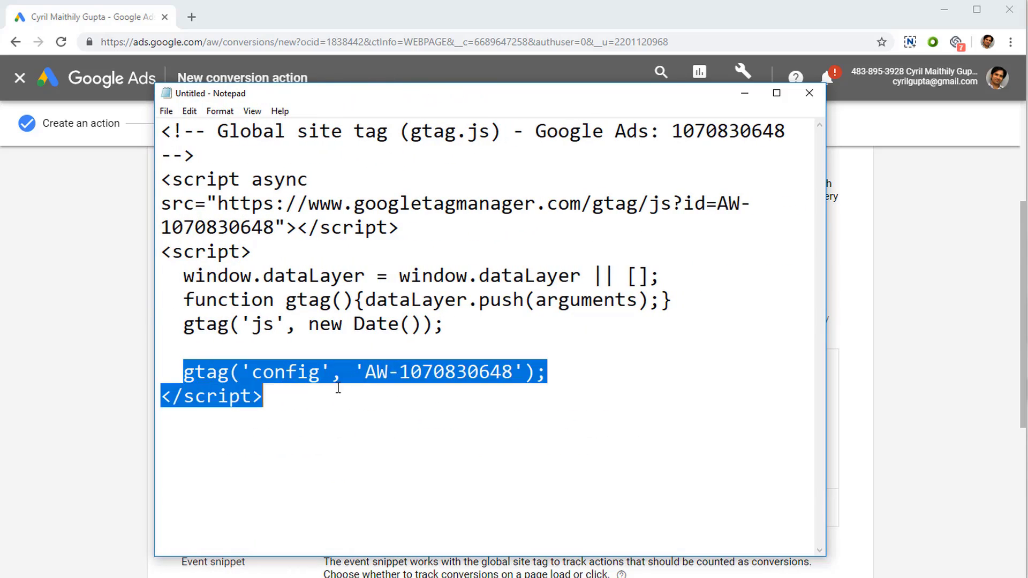
drag(502, 394, 551, 369)
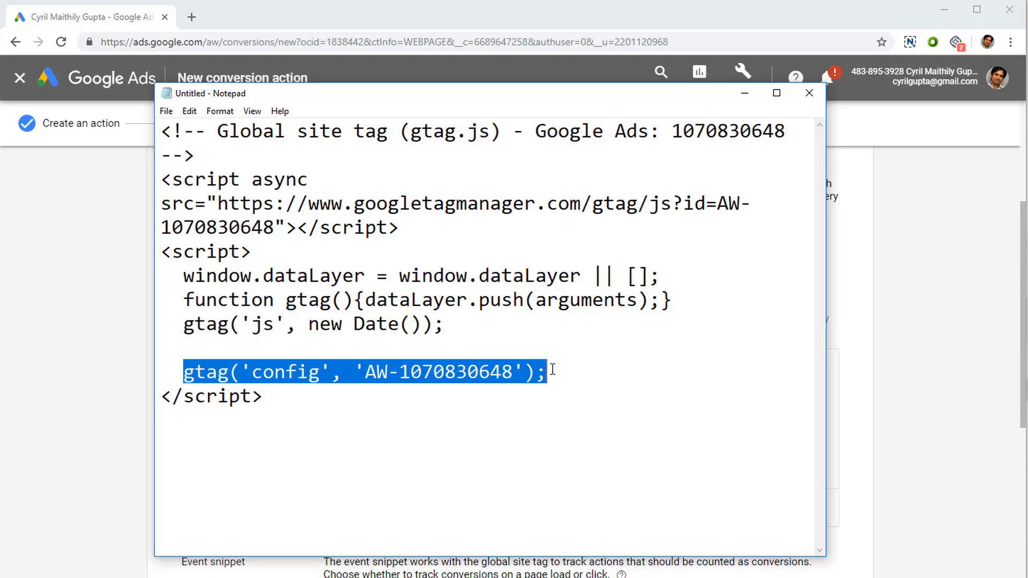
click(531, 390)
click(557, 375)
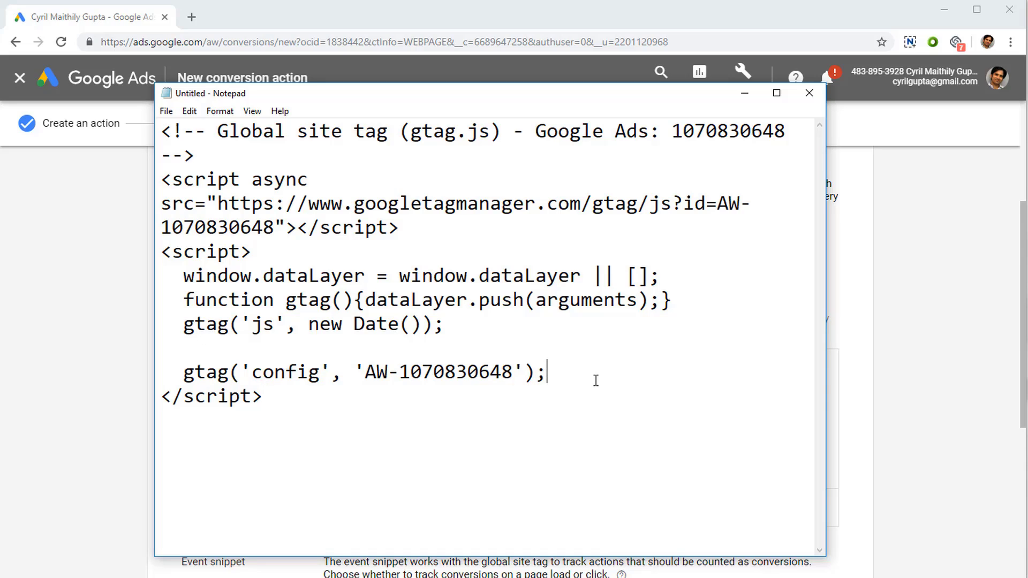
drag(593, 380, 199, 375)
click(198, 374)
drag(231, 178, 383, 415)
click(383, 415)
Mark the global site tag as already installed and select the gtag config line
click(883, 445)
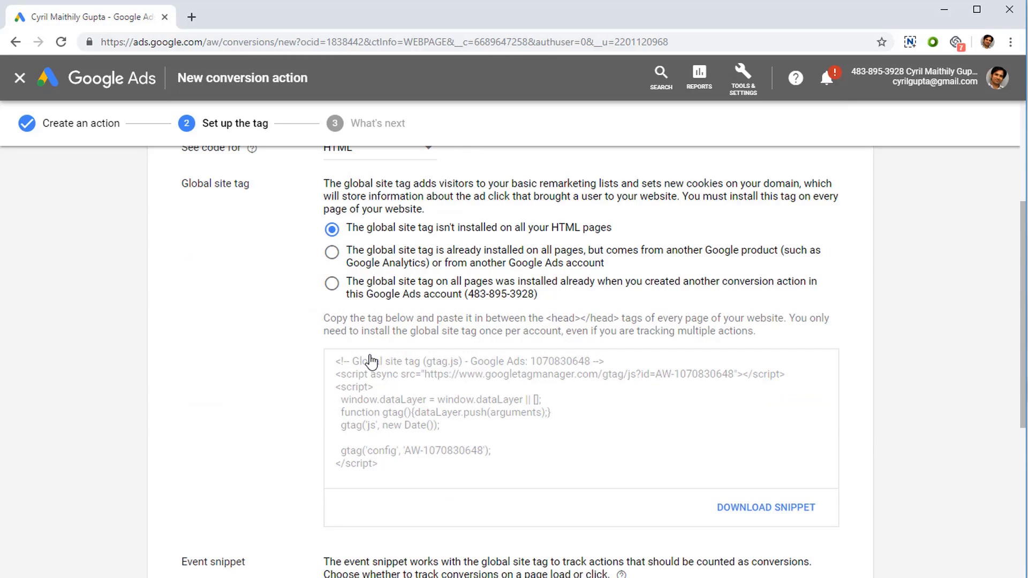
click(332, 253)
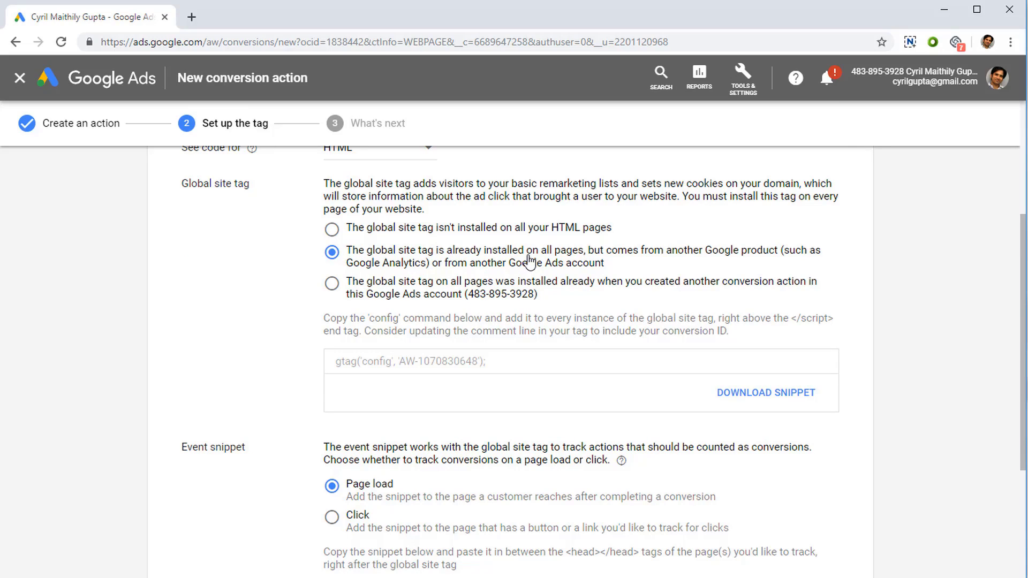
drag(498, 361, 335, 361)
key(ctrl+c)
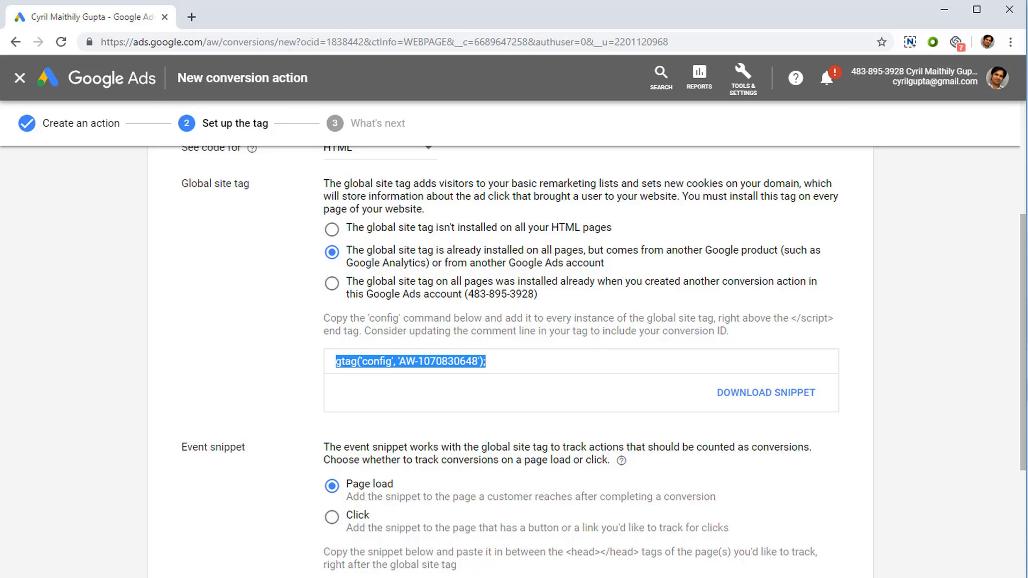
Test-paste the config line below Notepad's config line, then undo it
key(alt+Tab)
click(581, 375)
key(Return)
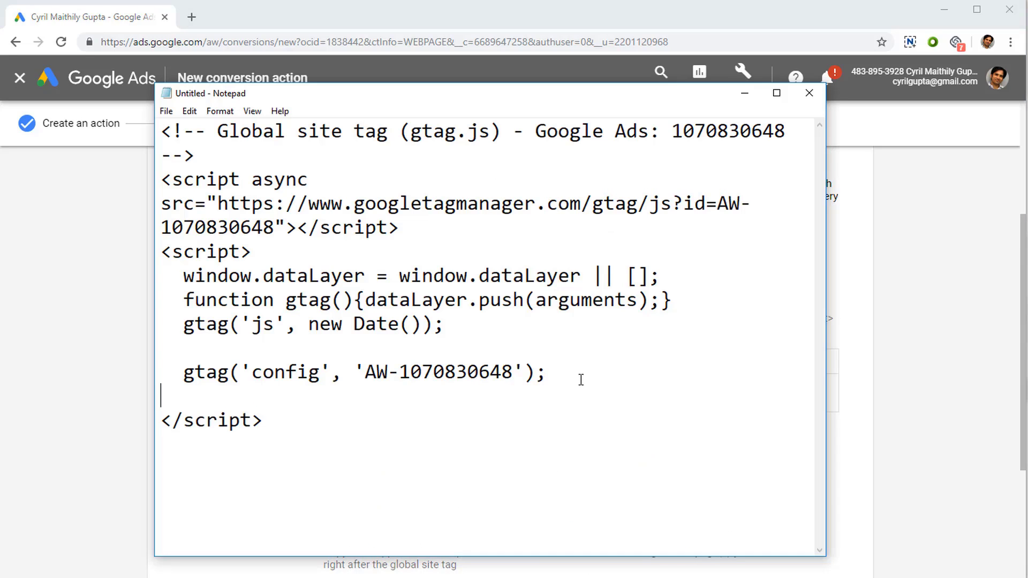
key(ctrl+v)
key(ctrl+z)
drag(500, 480, 153, 127)
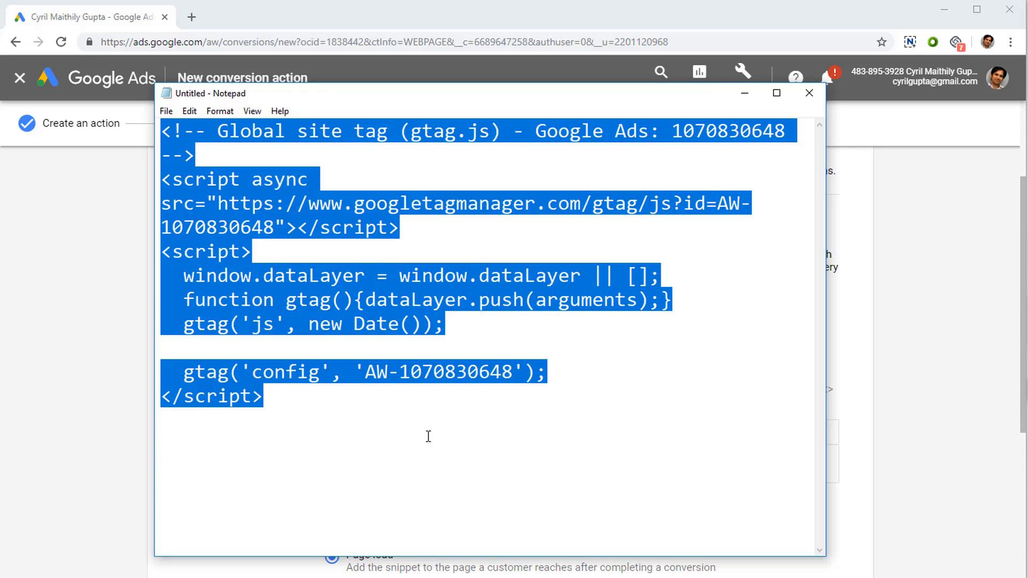
click(415, 426)
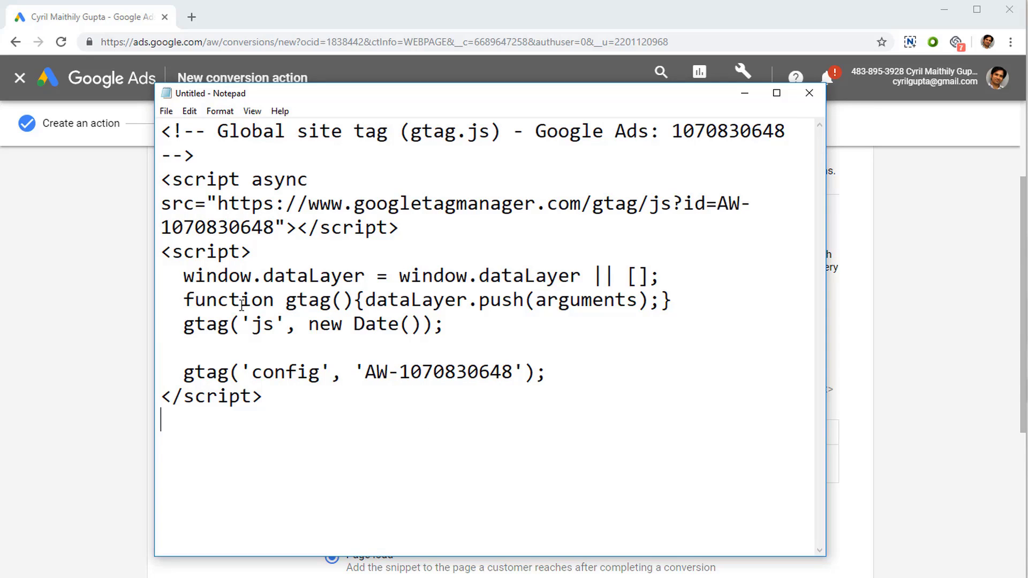
drag(161, 397, 209, 383)
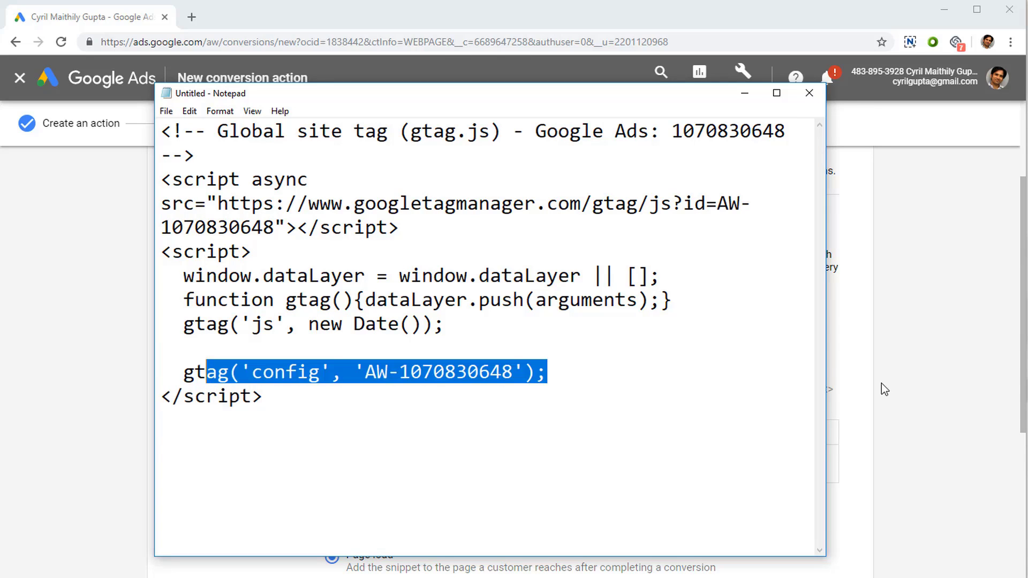
Reselect the config command in the Google Ads code box
key(alt+Tab)
click(499, 432)
drag(499, 432, 416, 449)
click(415, 429)
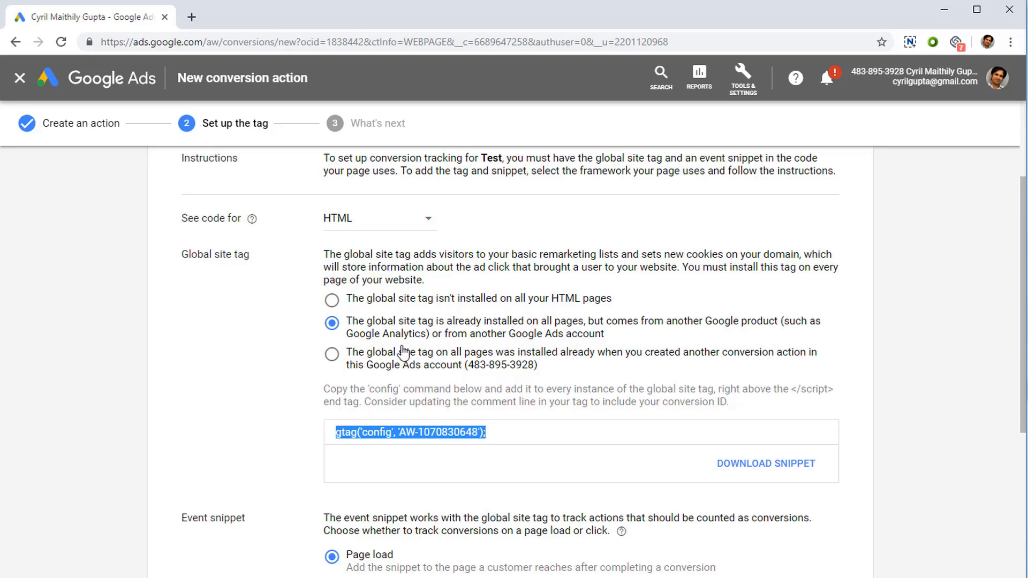
Select the Page load event snippet code for the Test conversion page
scroll(402, 349, down, 3)
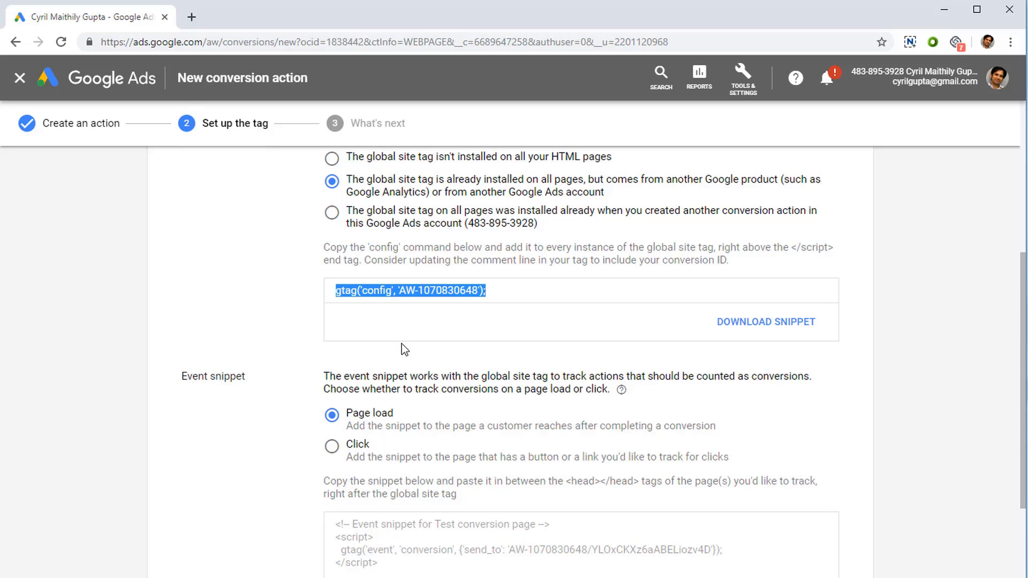
scroll(401, 344, down, 1)
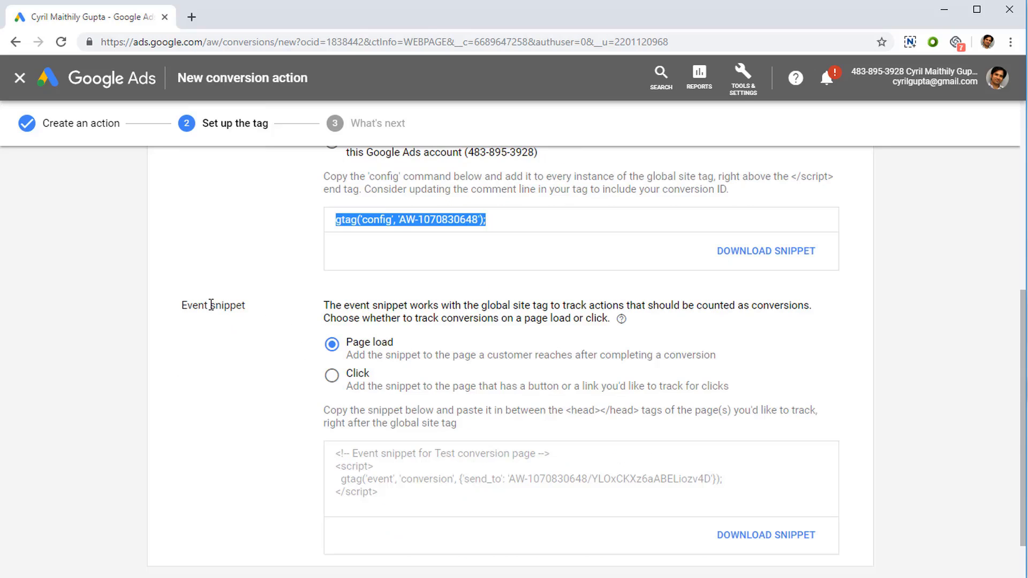
drag(211, 305, 230, 319)
scroll(385, 432, down, 1)
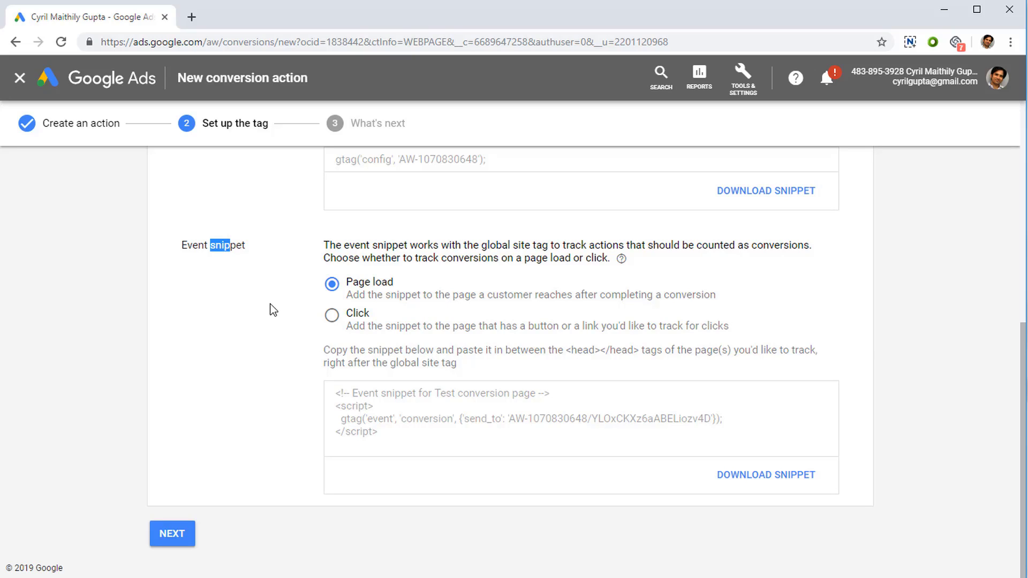
click(247, 258)
drag(394, 438, 324, 398)
scroll(395, 335, up, 5)
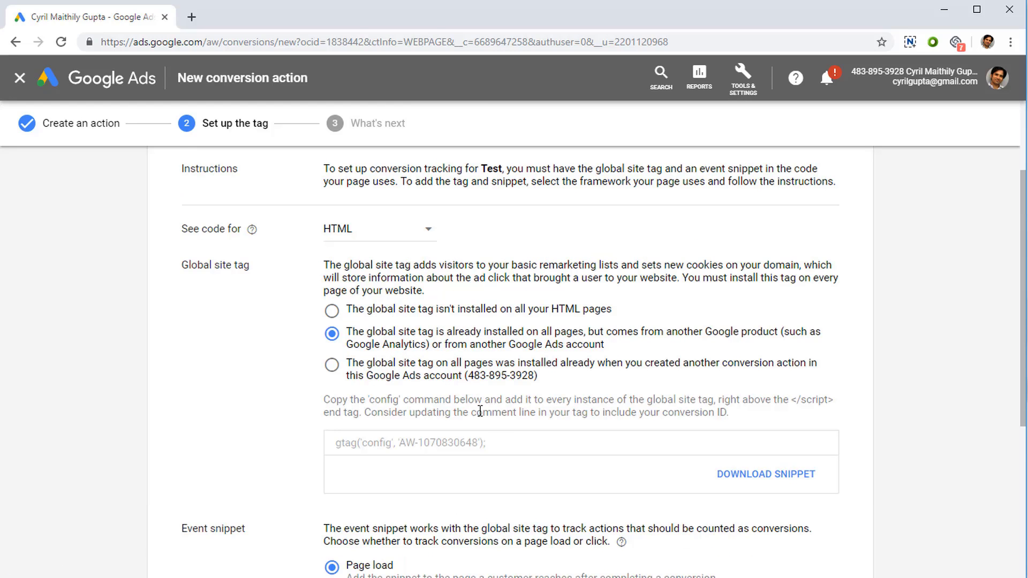
Choose 'The global site tag isn't installed' and select the full site tag code
drag(490, 435, 306, 424)
scroll(394, 431, up, 1)
click(333, 382)
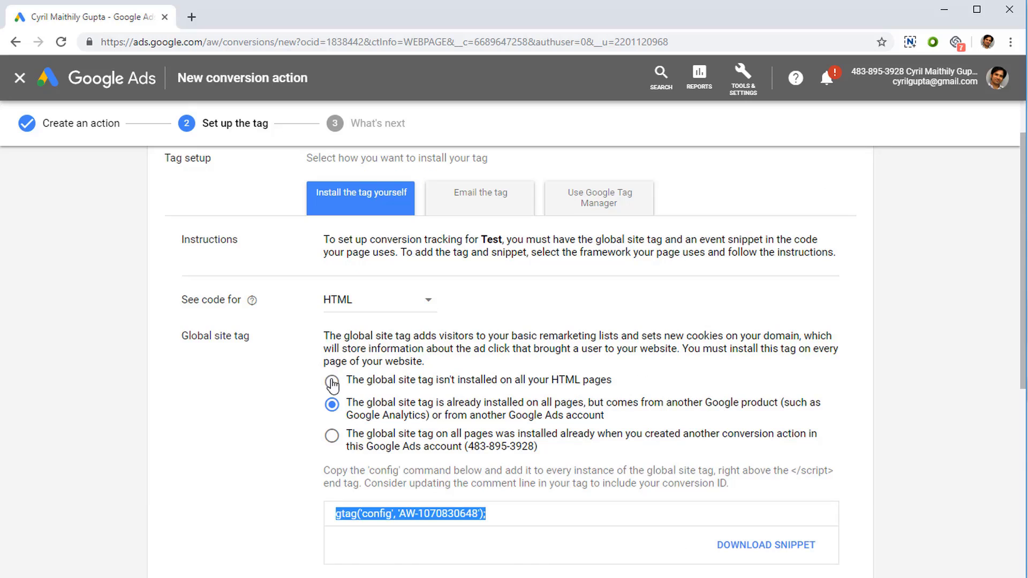
scroll(416, 405, down, 4)
scroll(417, 405, down, 1)
drag(455, 330, 331, 230)
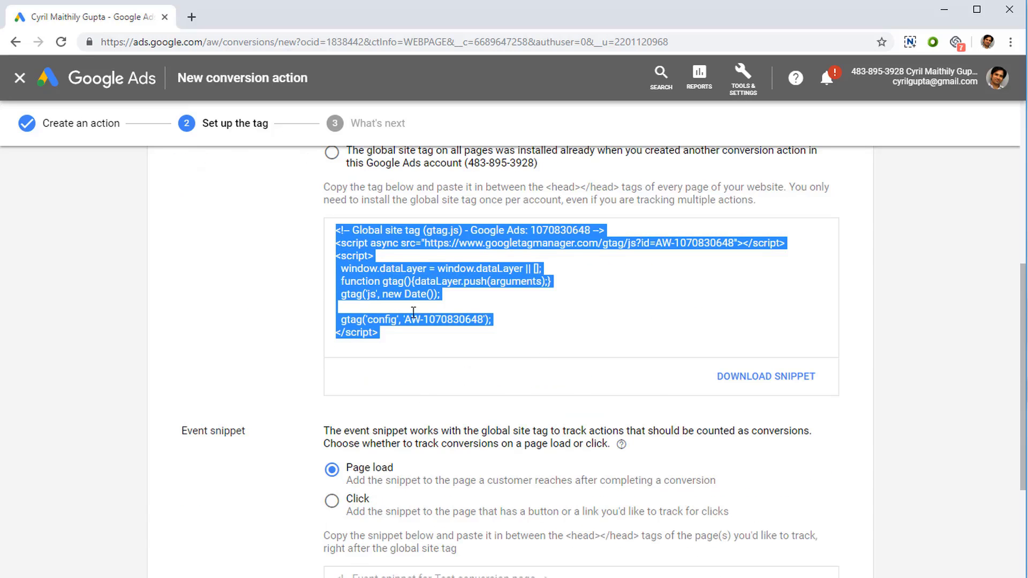
scroll(386, 300, down, 4)
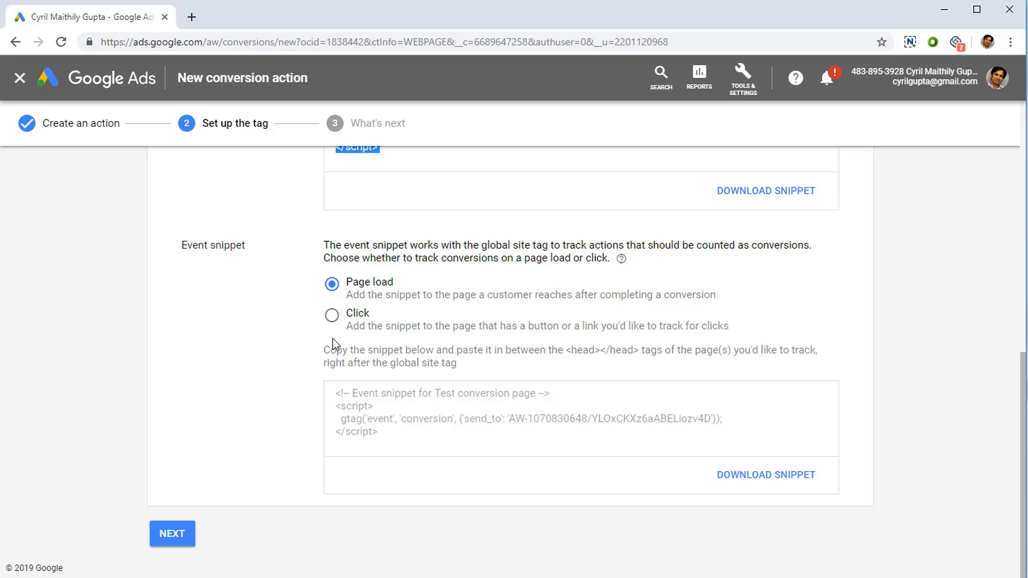
Select the whole event snippet code box
click(403, 434)
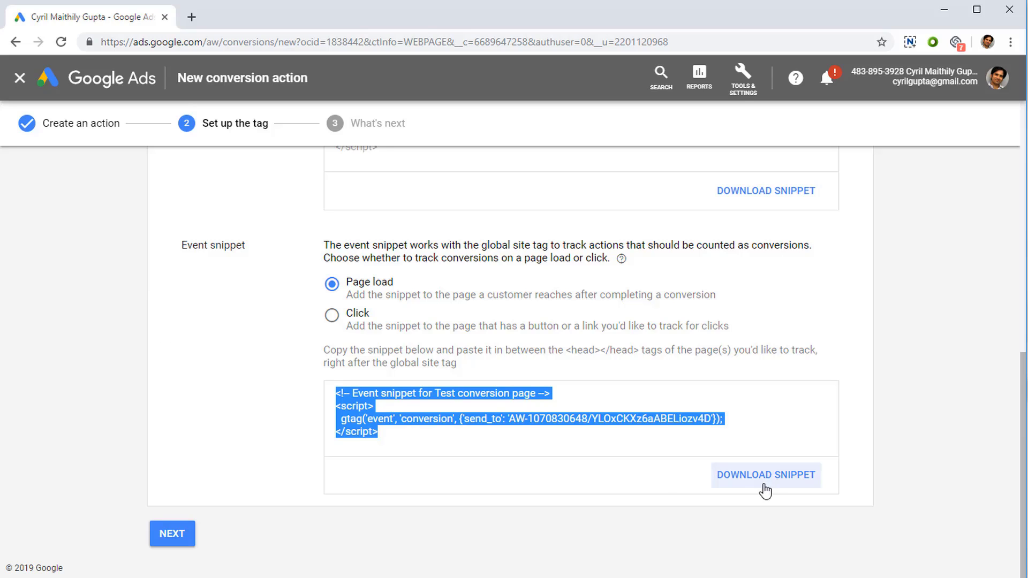
click(486, 448)
click(434, 465)
click(325, 394)
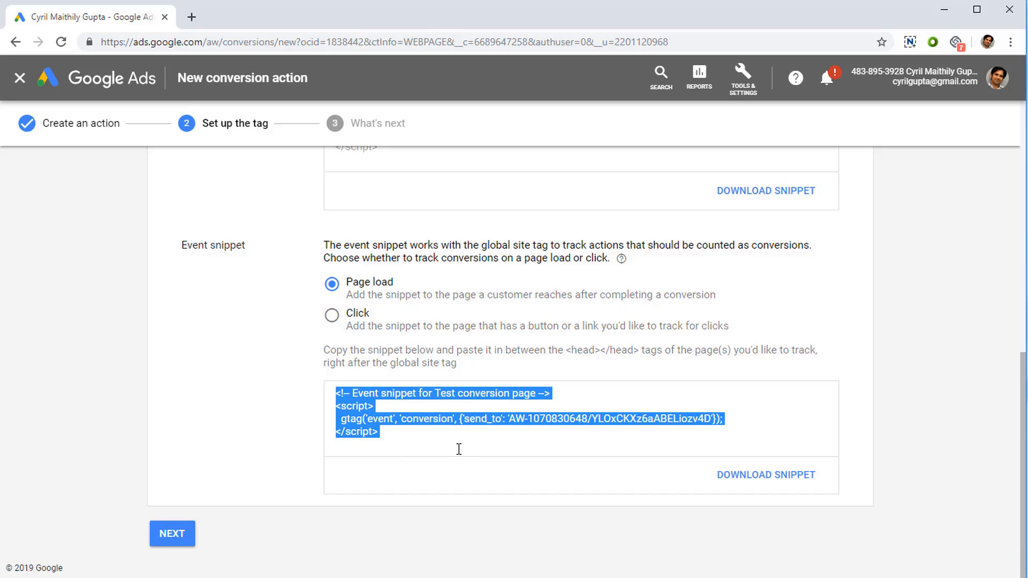
click(420, 465)
click(325, 387)
Locate the empty head section in the Notepad HTML skeleton
key(alt+Tab)
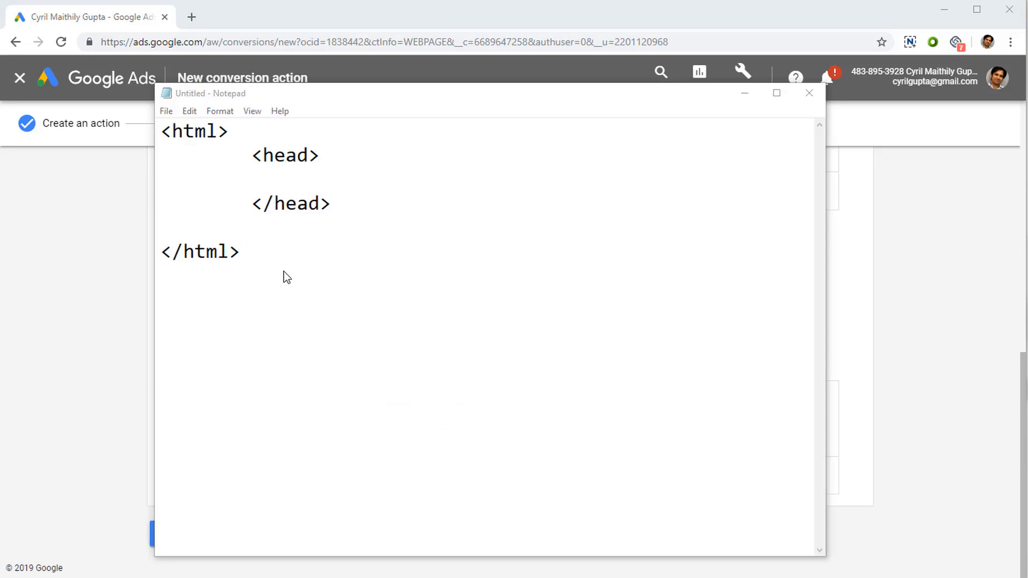
click(287, 236)
key(ctrl+a)
click(194, 133)
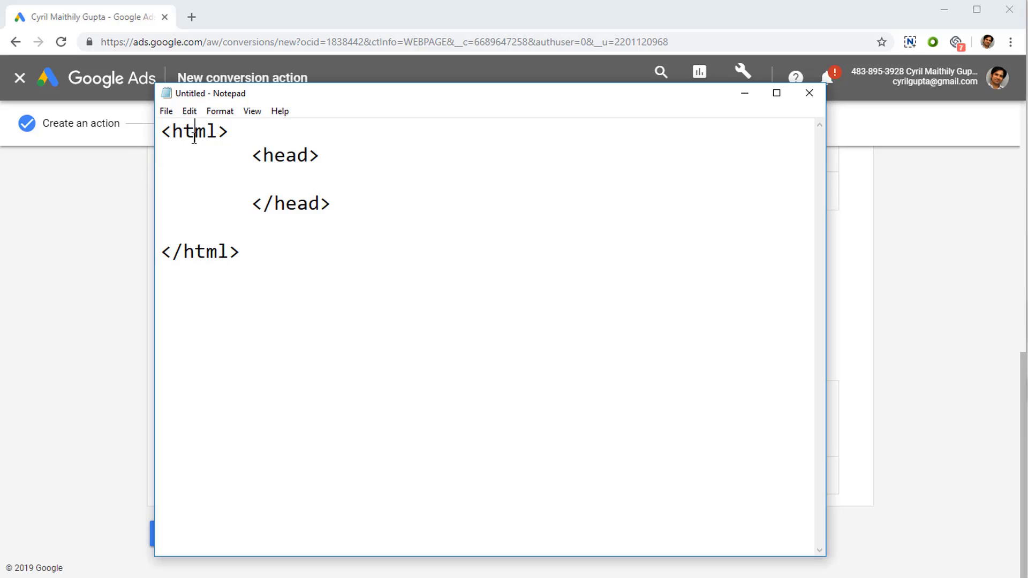
drag(277, 154, 310, 197)
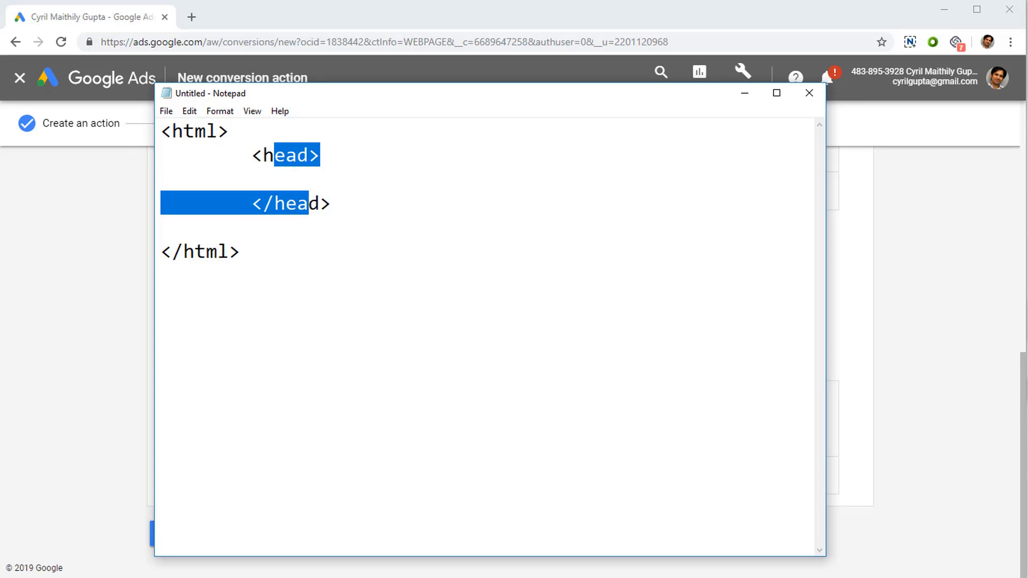
Paste the full global site tag right after the opening head tag
click(931, 446)
scroll(517, 357, up, 4)
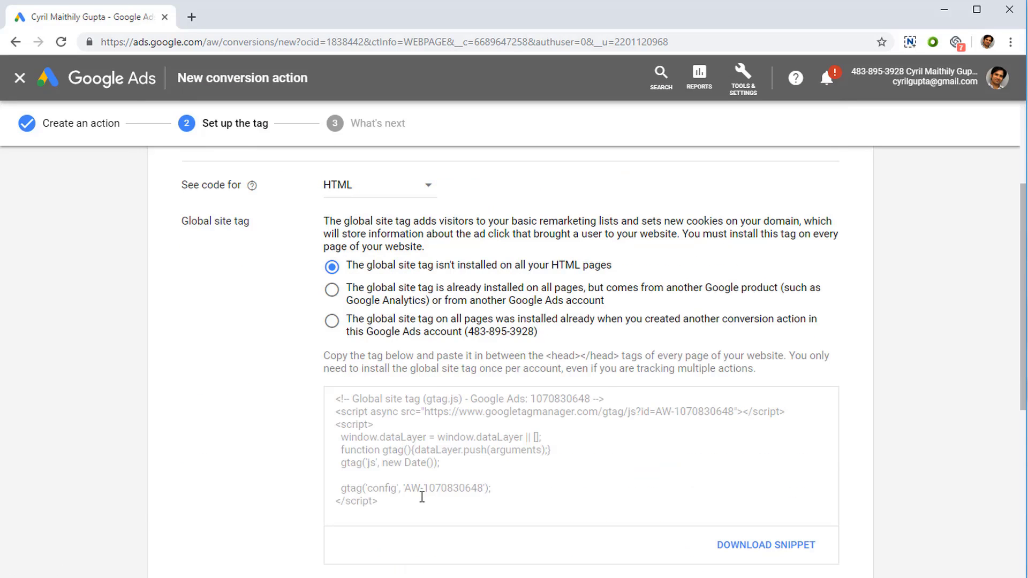
click(453, 482)
click(421, 455)
key(ctrl+c)
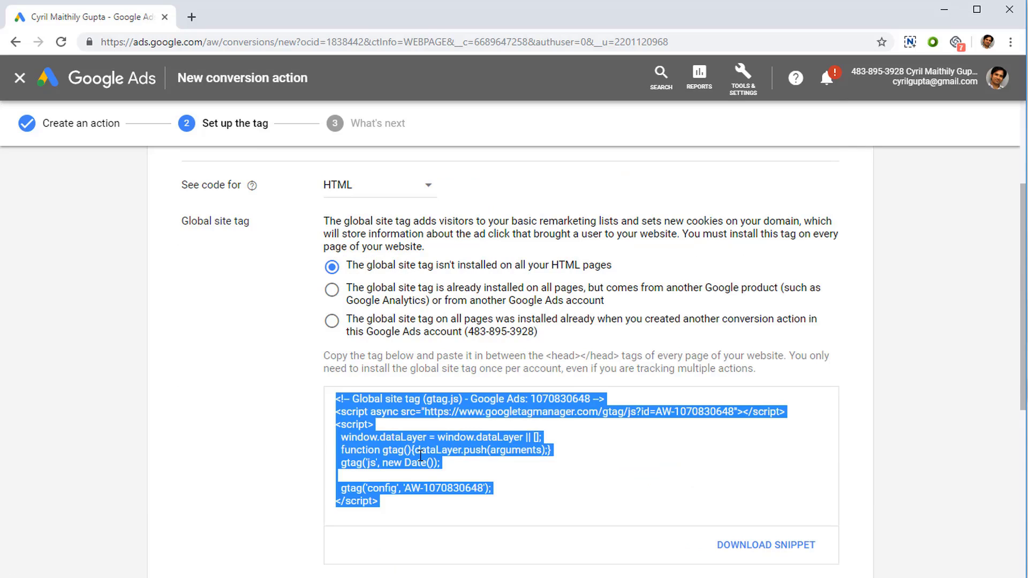
key(alt+Tab)
click(358, 165)
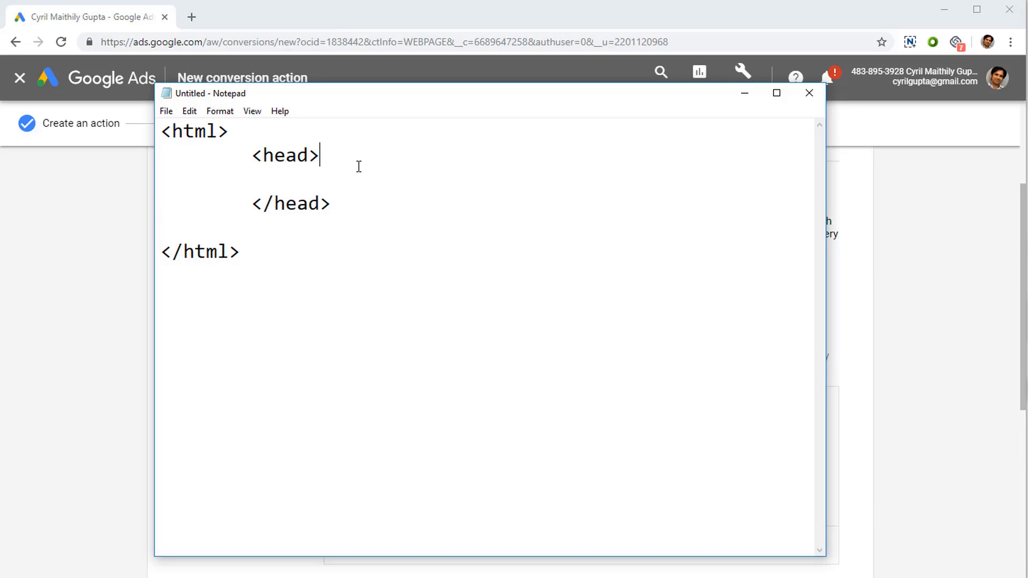
click(375, 183)
key(Return)
key(Return)
key(ctrl+v)
scroll(375, 183, down, 1)
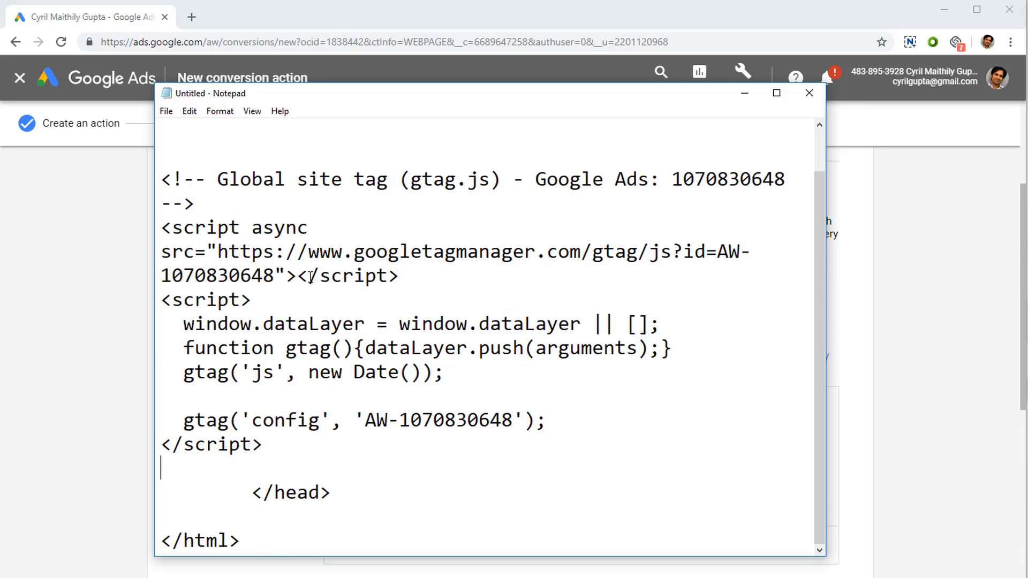
Copy the page-load event snippet and paste it above the closing head tag
click(953, 424)
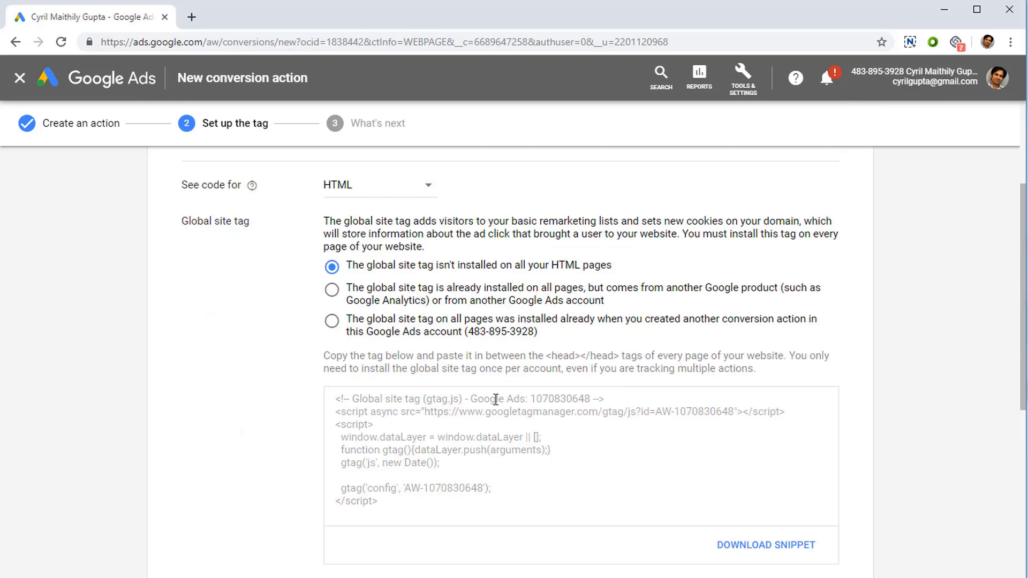
scroll(444, 436, down, 6)
click(386, 408)
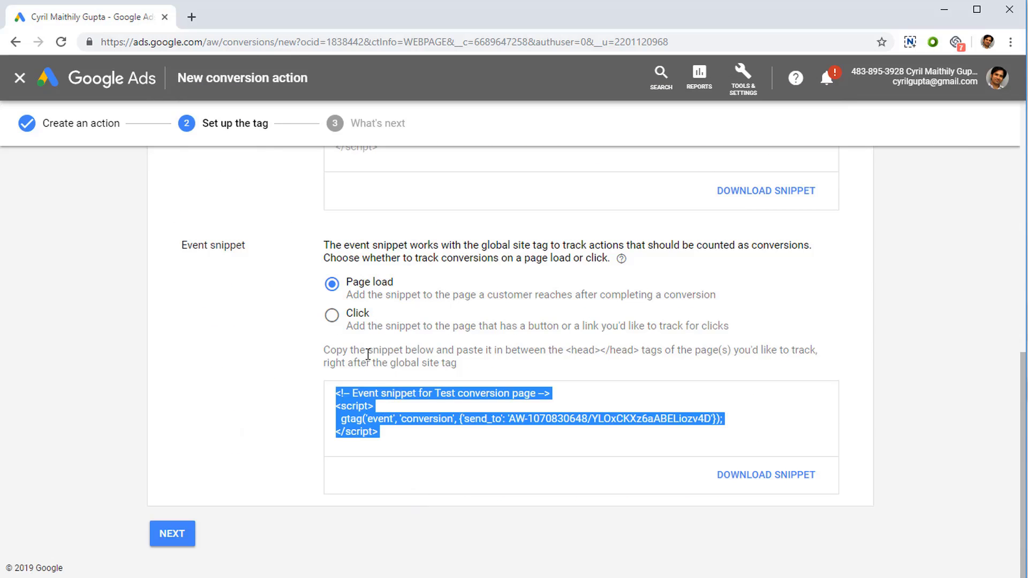
click(348, 329)
click(346, 294)
click(401, 426)
key(ctrl+c)
key(alt+Tab)
key(Return)
key(ctrl+v)
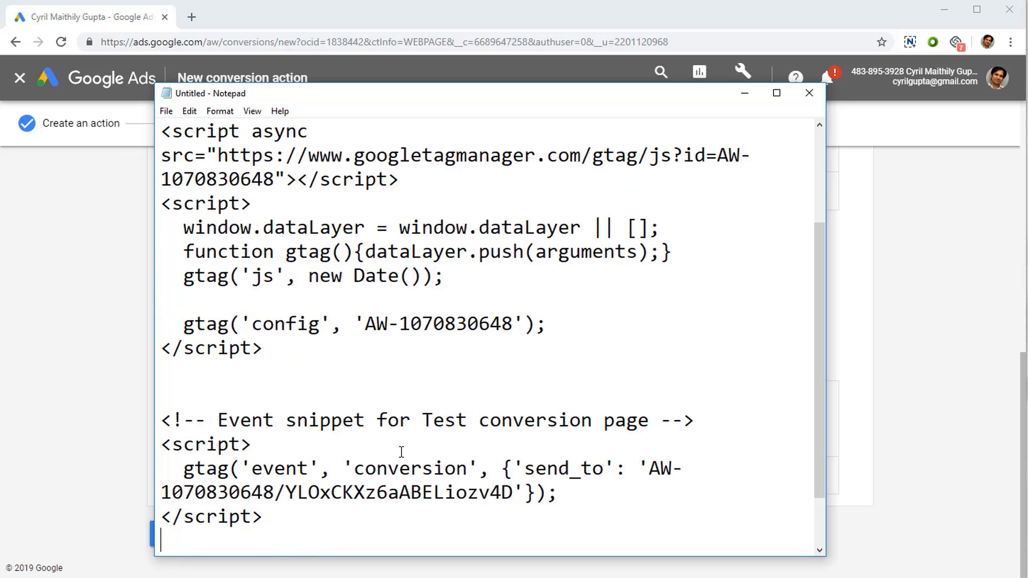
Review the pasted head code in Notepad before returning to Google Ads
scroll(401, 452, up, 3)
scroll(364, 464, down, 4)
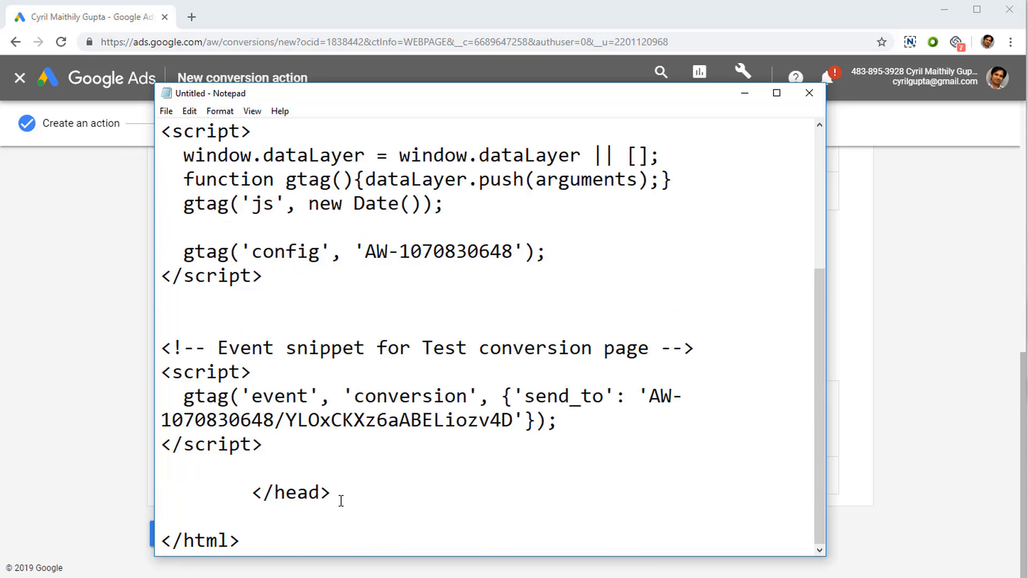
drag(333, 493, 252, 493)
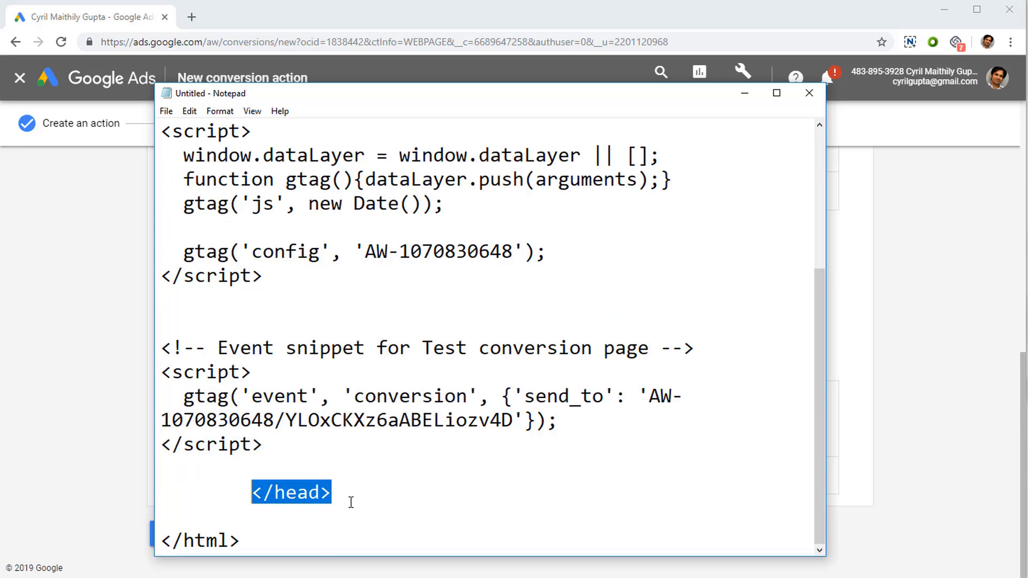
scroll(239, 439, up, 3)
drag(155, 244, 142, 356)
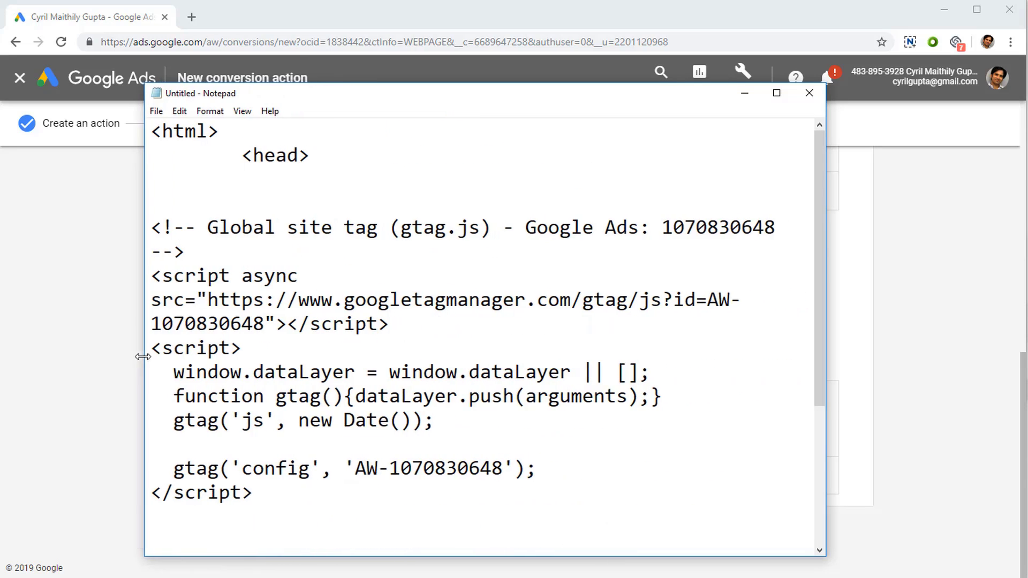
scroll(273, 452, down, 2)
drag(177, 234, 137, 353)
scroll(272, 451, down, 1)
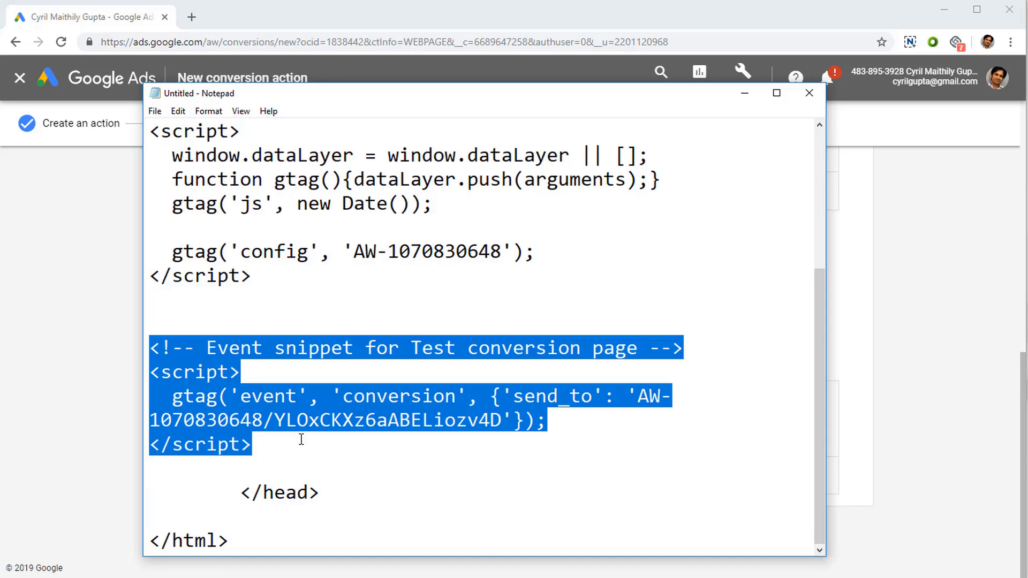
click(920, 388)
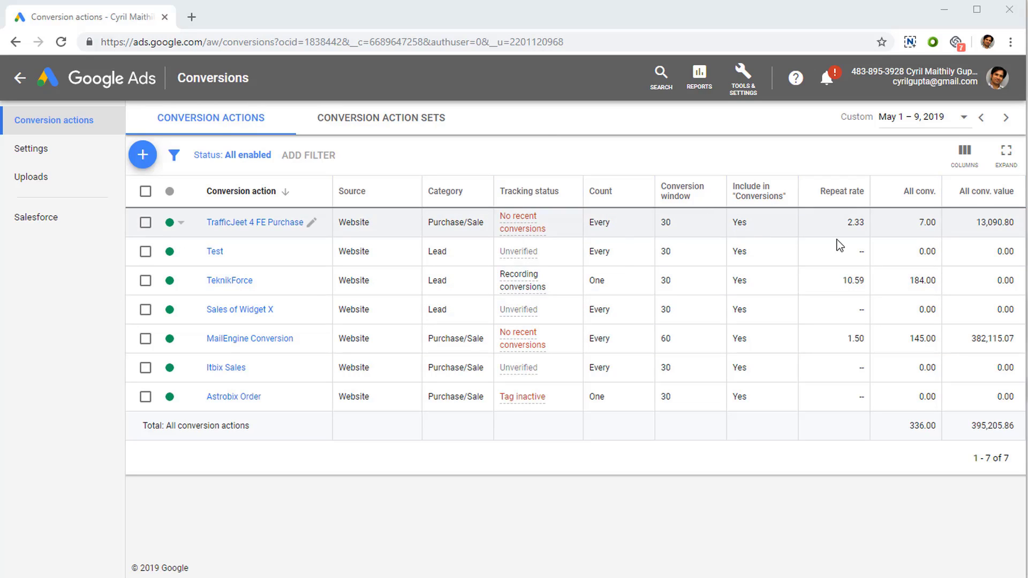
Highlight TrafficJeet's 2.33 and 7.00, TeknikForce's 184.00 and MailEngine Conversion's figures
double_click(856, 222)
drag(856, 222, 929, 223)
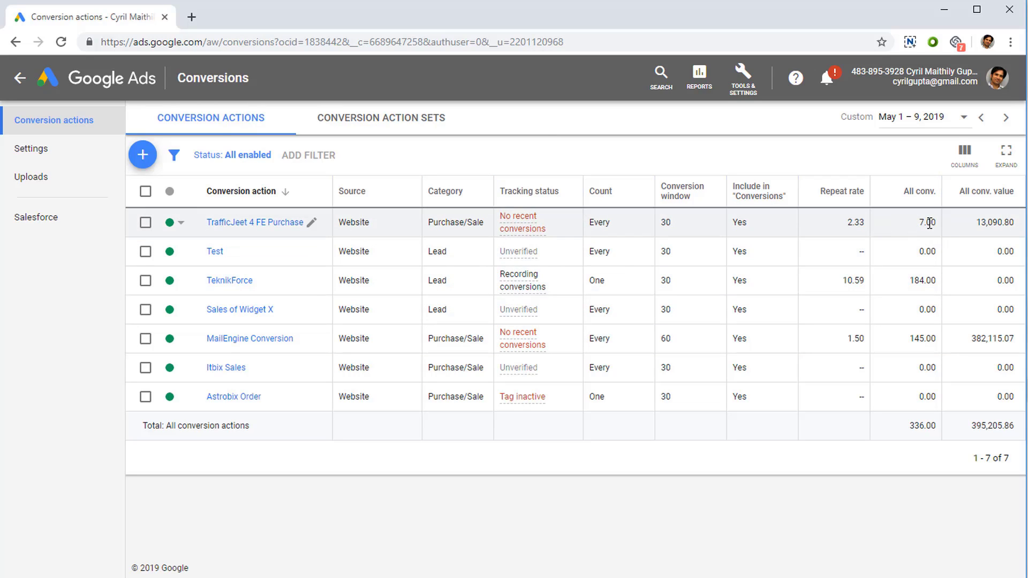
double_click(923, 229)
drag(926, 280, 938, 286)
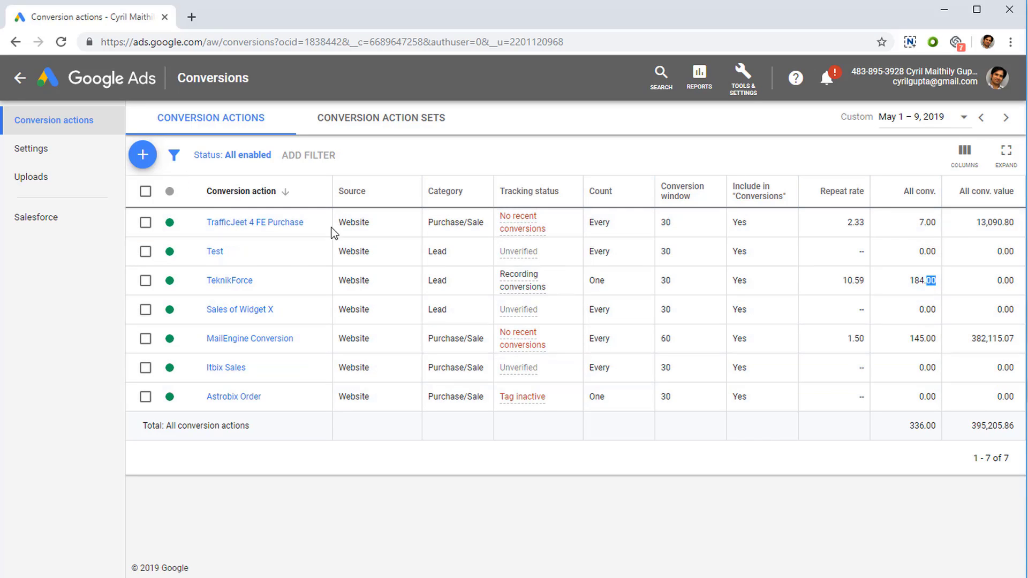
drag(919, 340, 1014, 343)
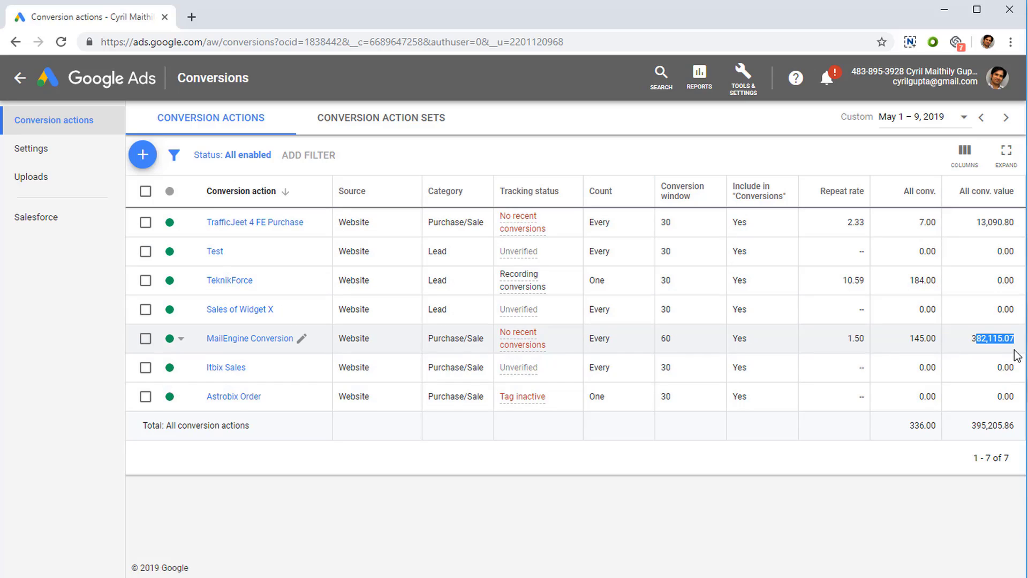